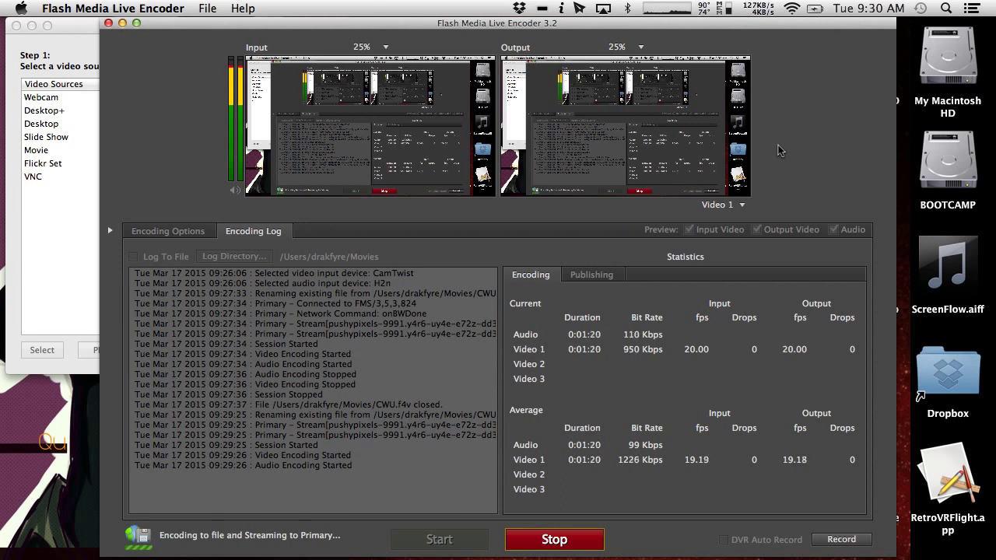
Switch to the Unity editor with the BreakfastWithUnity project and create a new scene.
key("ctrl+Left")
key("ctrl+Left")
key("ctrl+Left")
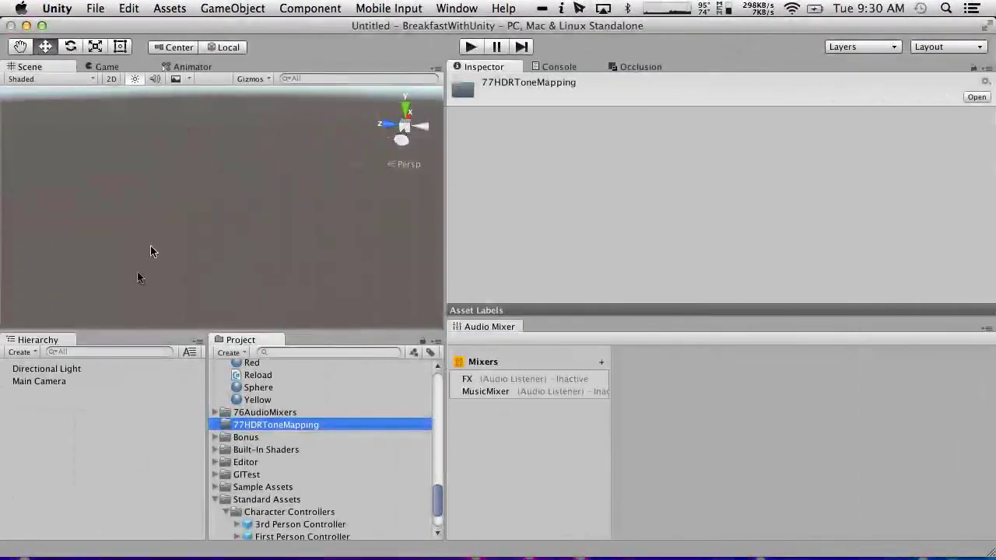
left_click(98, 8)
left_click(118, 28)
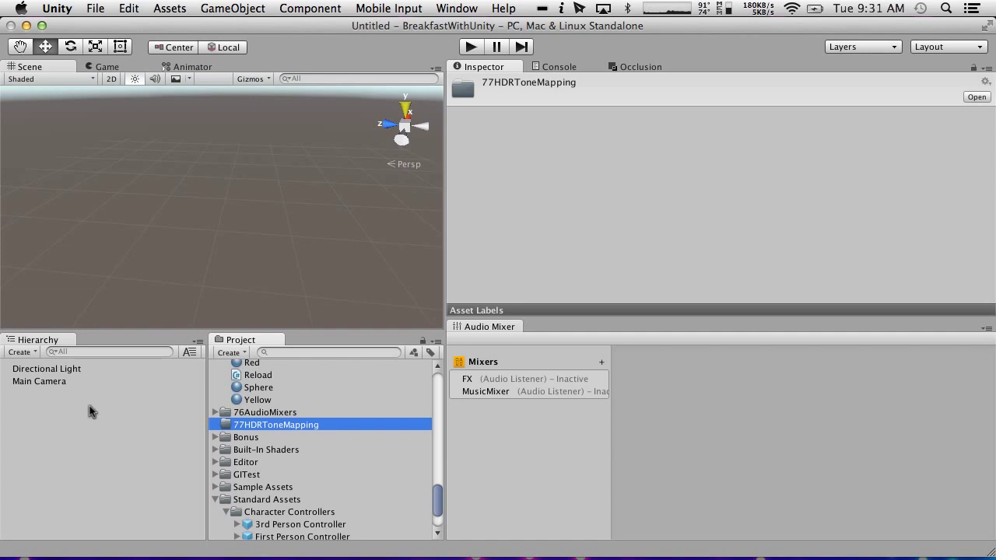
Add a 3D cube to the scene and set its scale to 100 on X and 100 on Z.
left_click(21, 351)
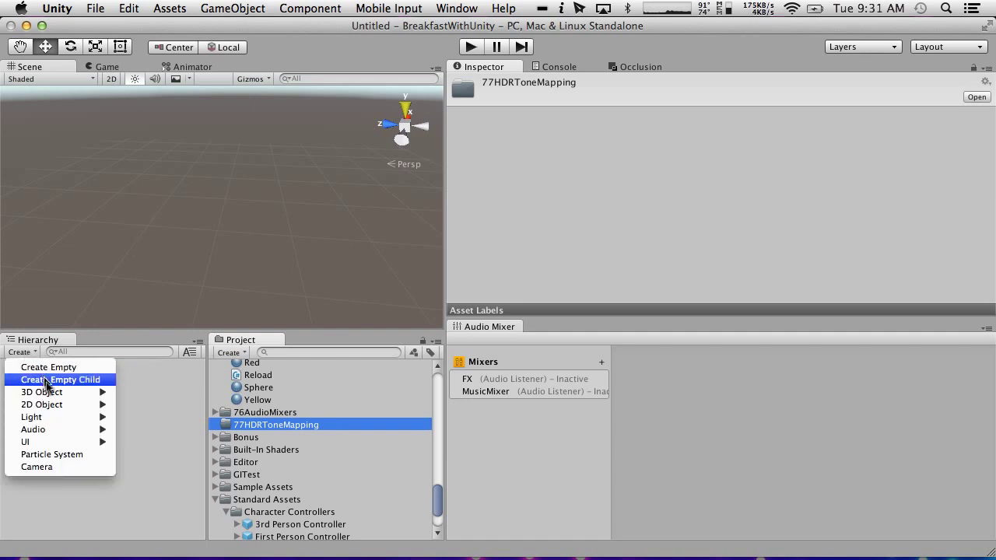
mouse_move(56, 394)
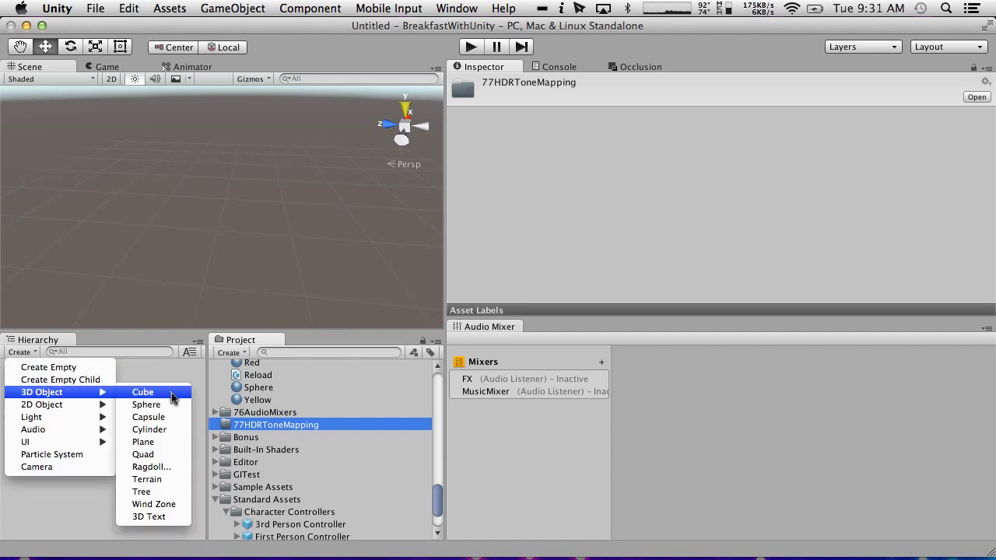
left_click(144, 392)
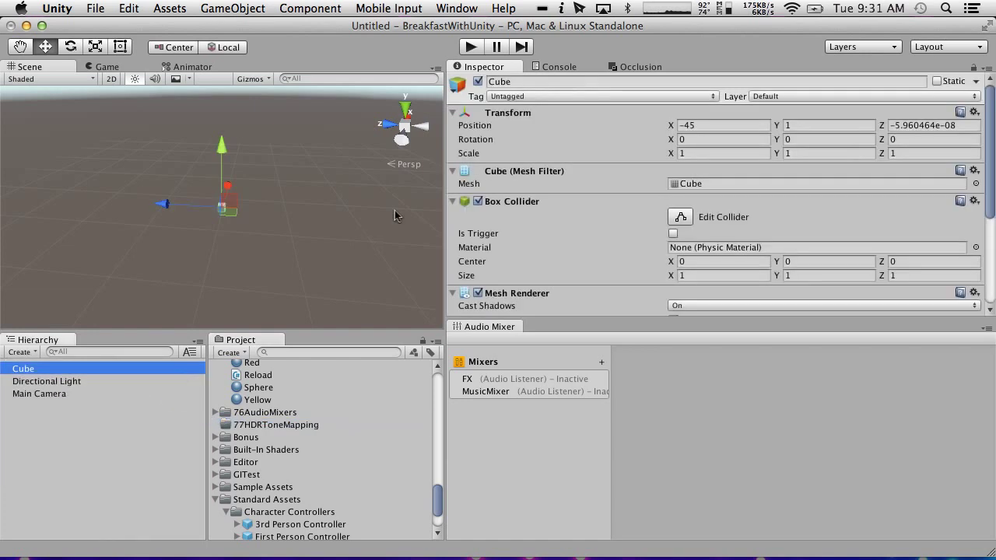
left_click(724, 153)
type("100")
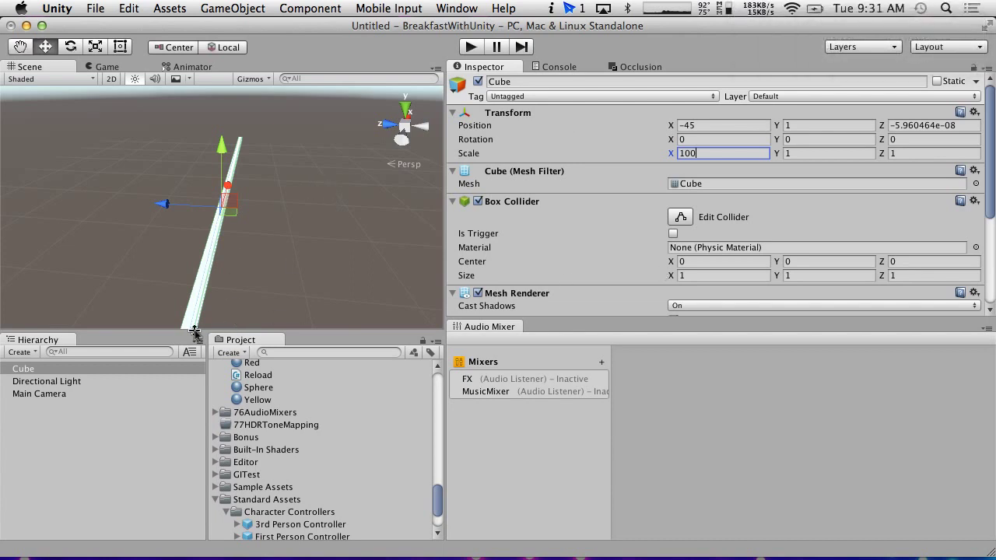
left_click(926, 153)
type("100")
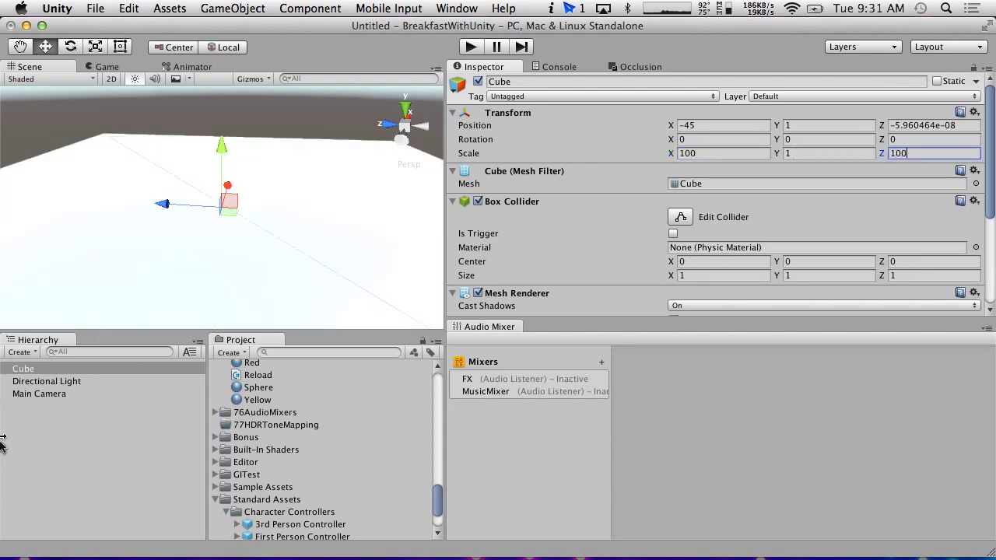
Duplicate the large flat cube and set the original's position to X 0, Y 0, Z 0.
left_click(6, 369)
key("super+d")
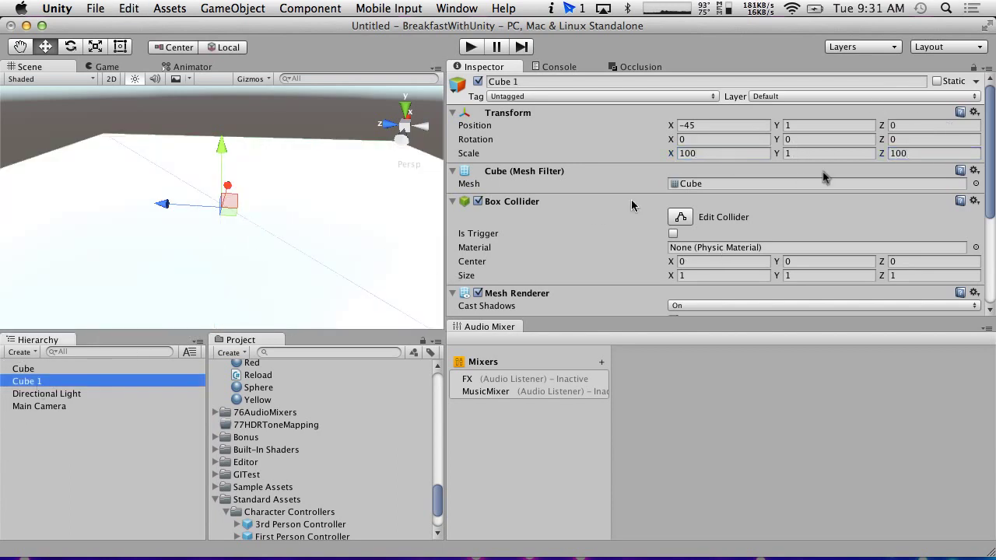
left_click(813, 125)
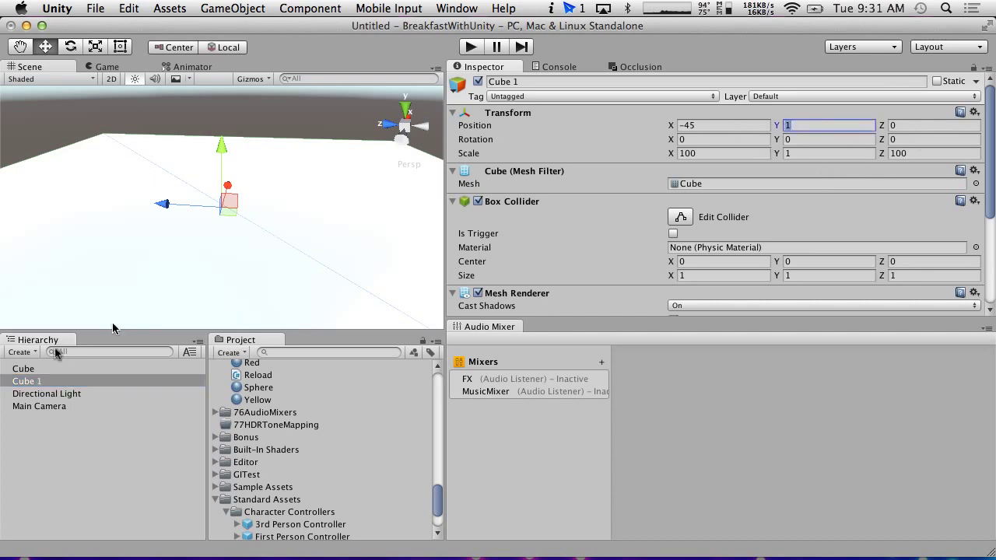
left_click(11, 380)
left_click(19, 370)
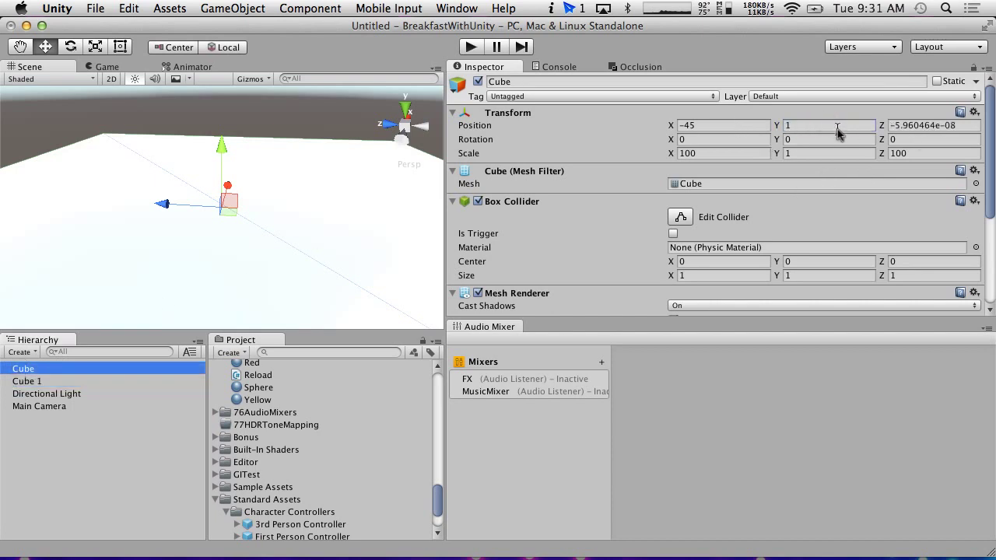
left_click(751, 125)
type("0")
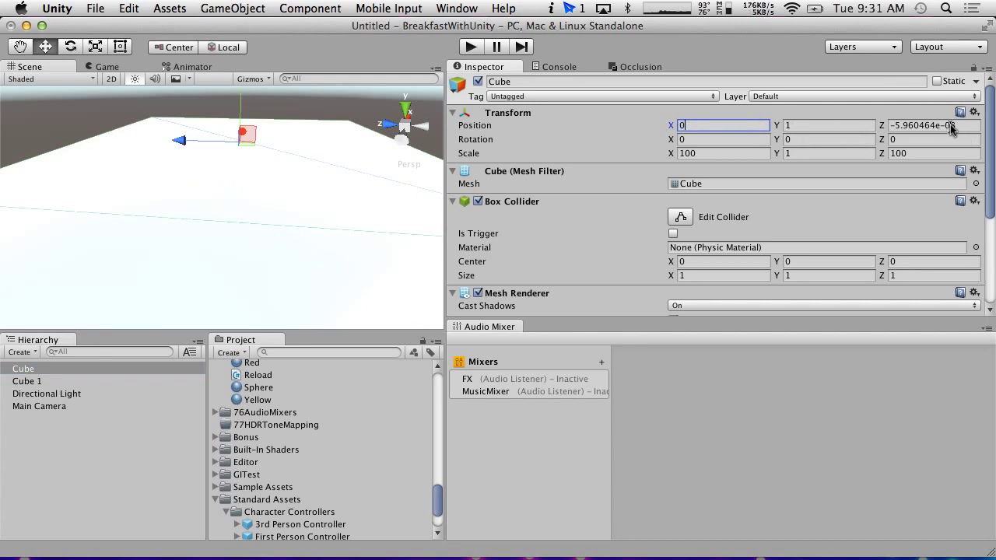
left_click(955, 125)
type("0")
left_click(811, 125)
type("0")
Set the position of Cube 1 to X 0 and Y 5 so it forms a ceiling above the first slab.
left_click(34, 383)
double_click(33, 383)
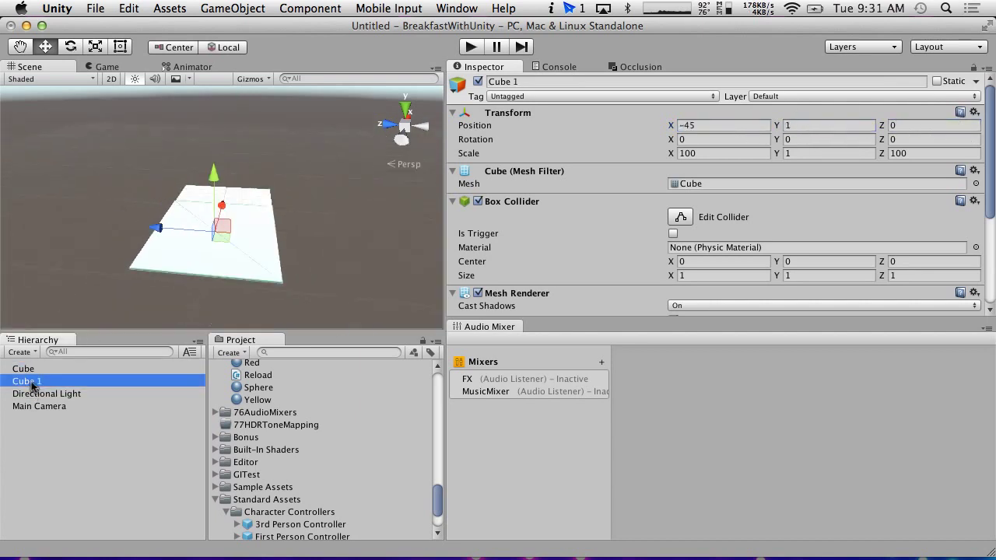
left_click(731, 127)
type("0")
left_click(816, 125)
type("0")
key("Return")
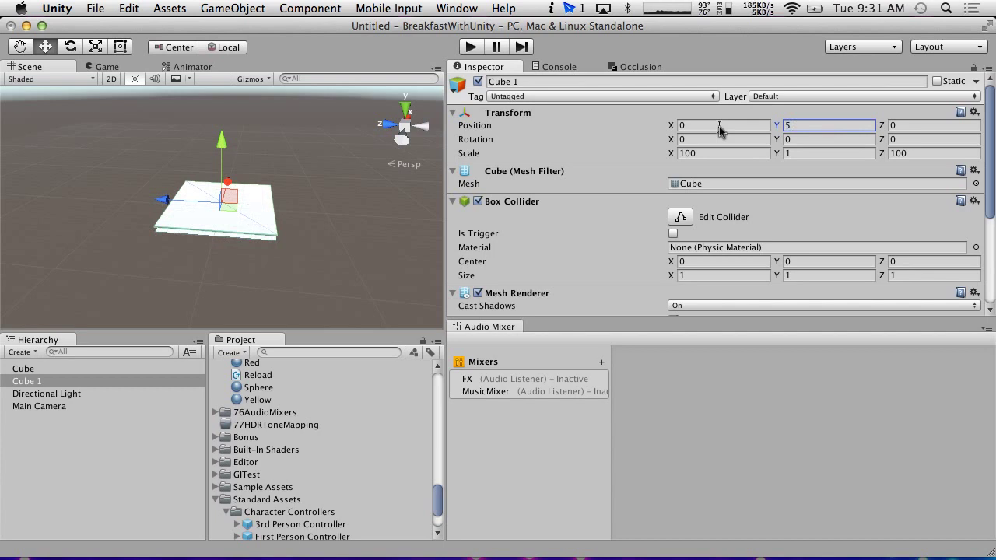
Add the First Person Controller prefab from Character Controllers to the scene and set its position to 0, 0, 0.
scroll(245, 155, "up", 8)
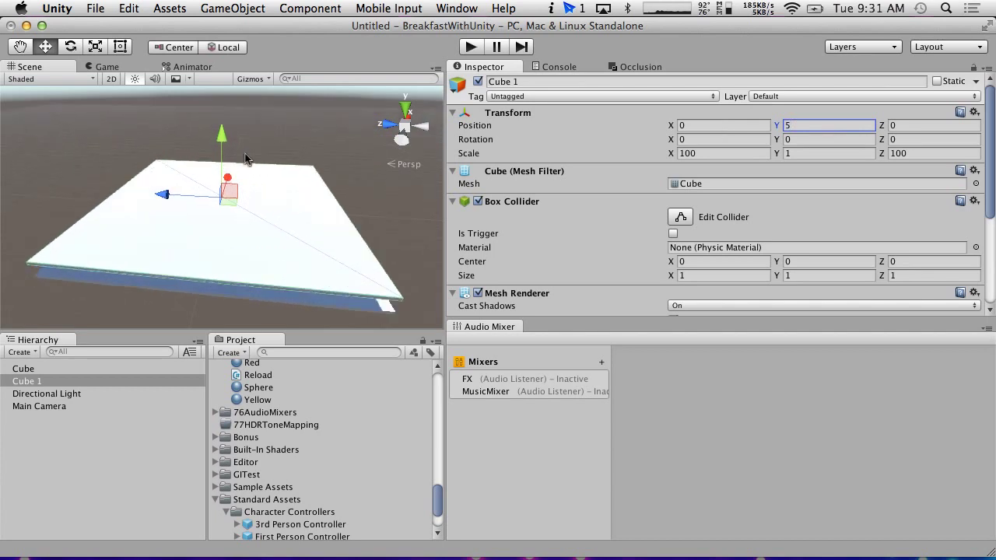
left_click_drag(244, 156, 2, 319, "alt")
scroll(255, 510, "down", 4)
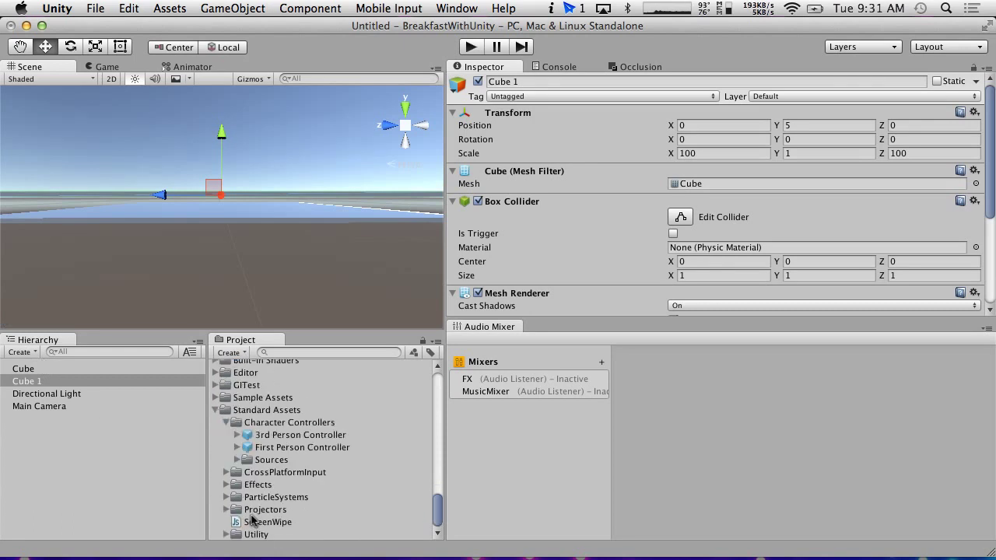
left_click_drag(272, 451, 47, 483)
left_click(751, 142)
type("0")
left_click(863, 148)
type("0")
left_click(933, 142)
type("0")
Raise the First Person Controller above the floor slab and set its Y position to 1.
left_click_drag(322, 258, 19, 275, "alt")
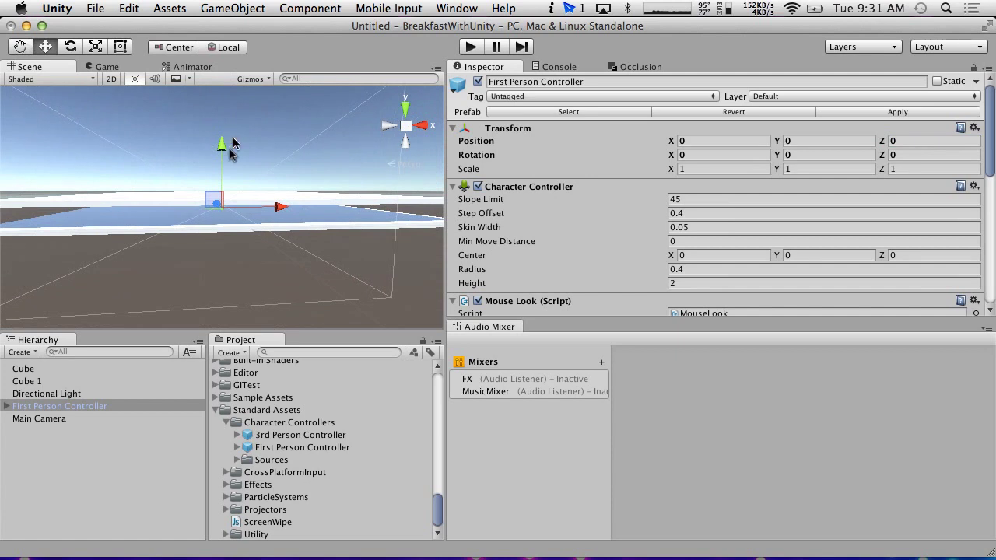
left_click_drag(221, 148, 221, 141)
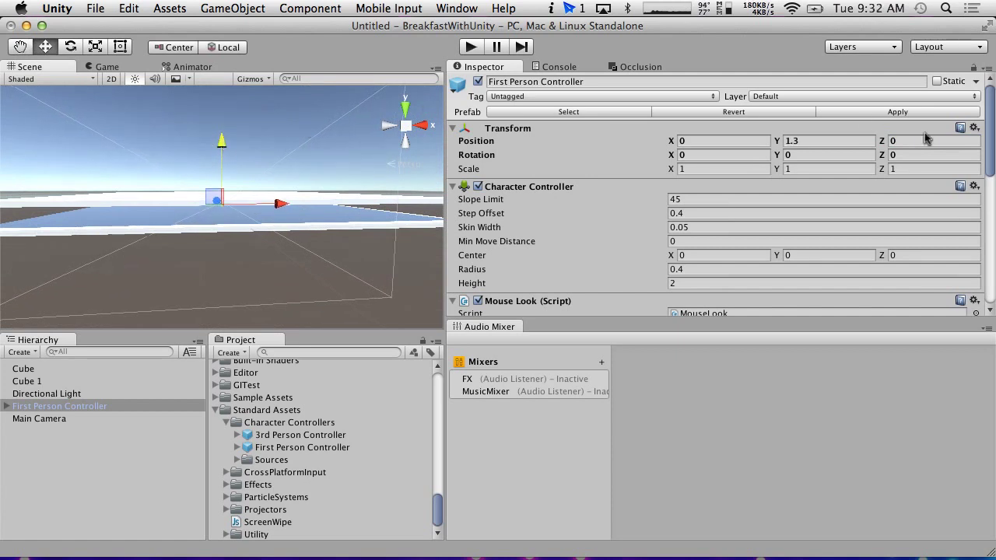
left_click(823, 143)
key("BackSpace")
key("BackSpace")
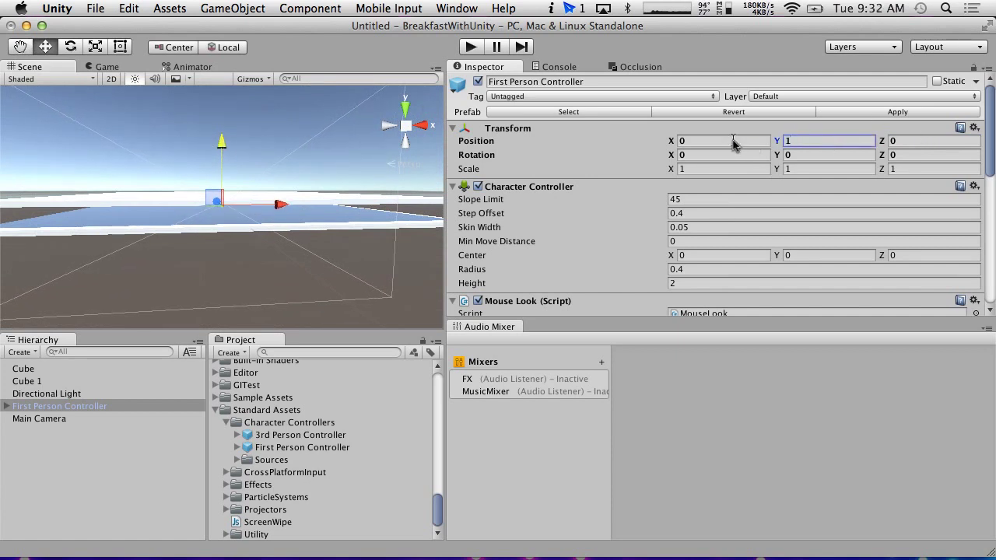
Play the scene, walk the first-person character around between the slabs, and stop play mode.
left_click(473, 47)
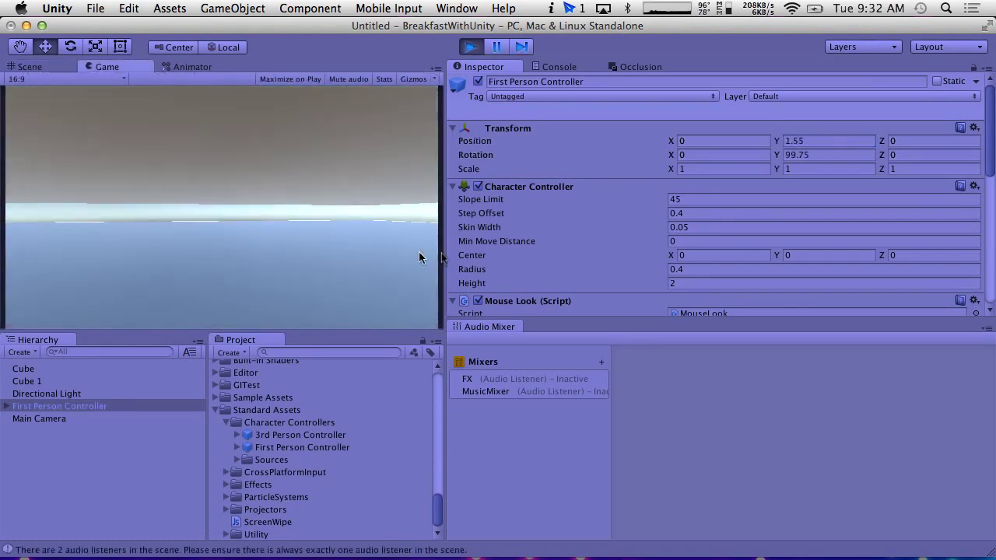
key("w")
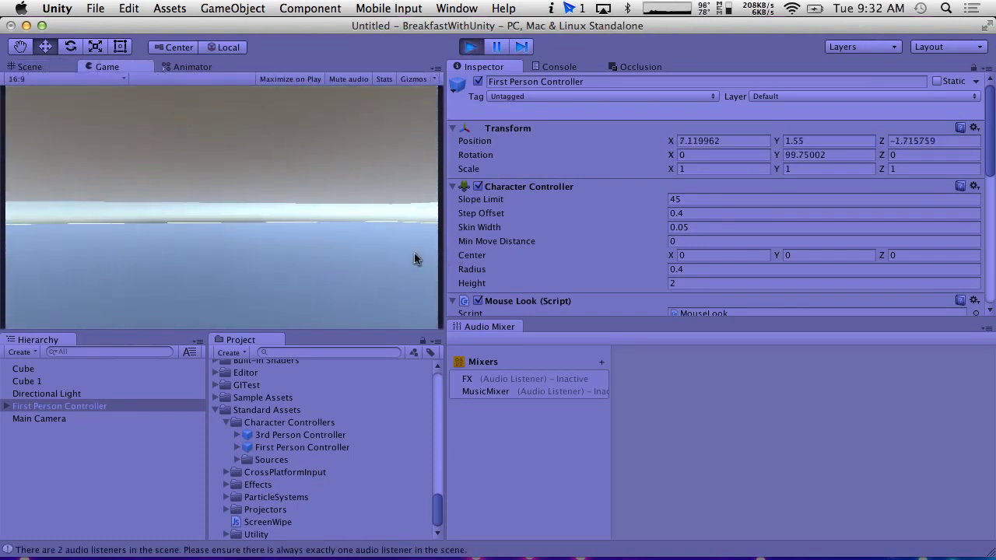
key("w")
key("a")
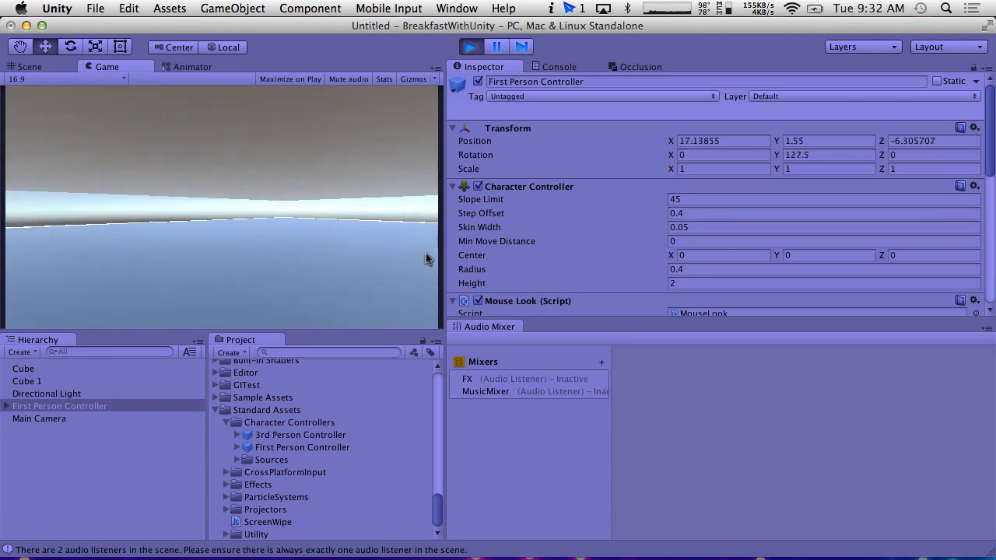
key("super+p")
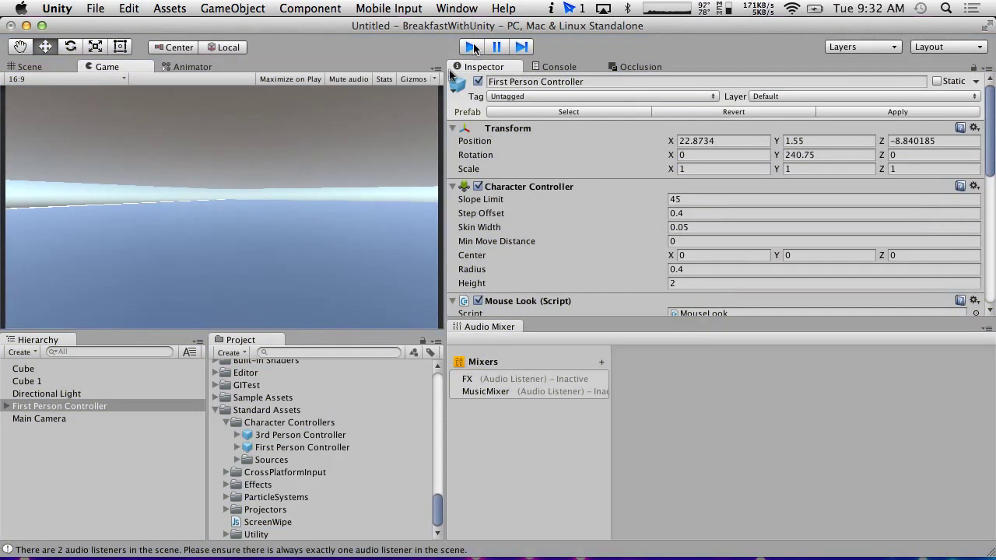
Examine the component settings of the First Person Controller's child Main Camera and its surroundings in the scene.
left_click(5, 406)
left_click(49, 431)
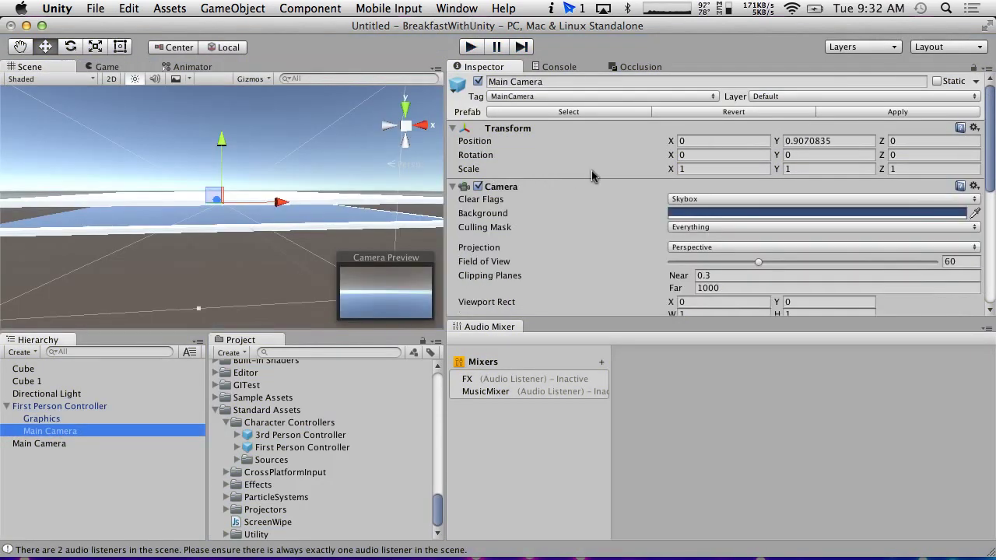
scroll(592, 170, "down", 8)
scroll(591, 171, "up", 10)
scroll(258, 124, "up", 3)
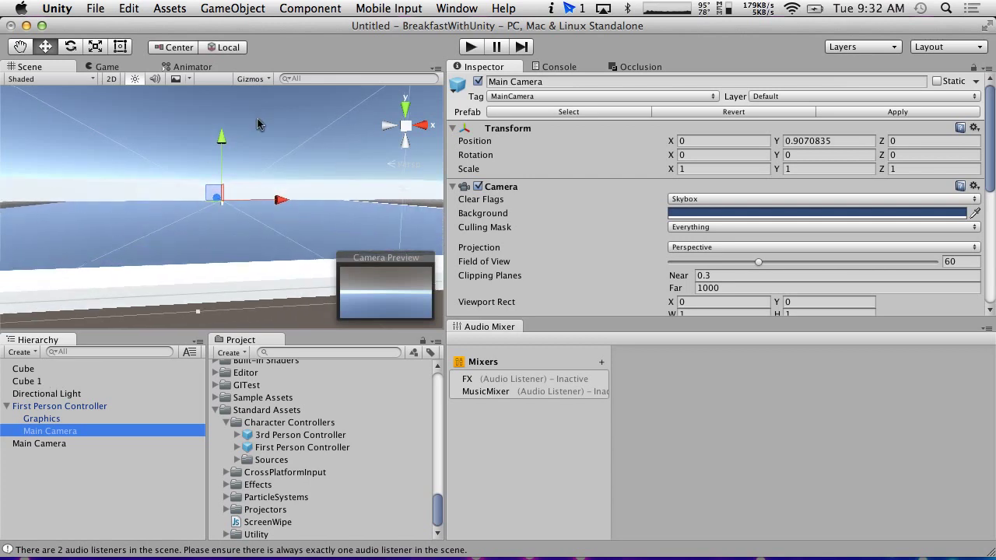
mouse_move(199, 205)
left_mouse_down("alt")
mouse_move(199, 177)
mouse_move(233, 238)
mouse_move(210, 207)
left_mouse_up("alt")
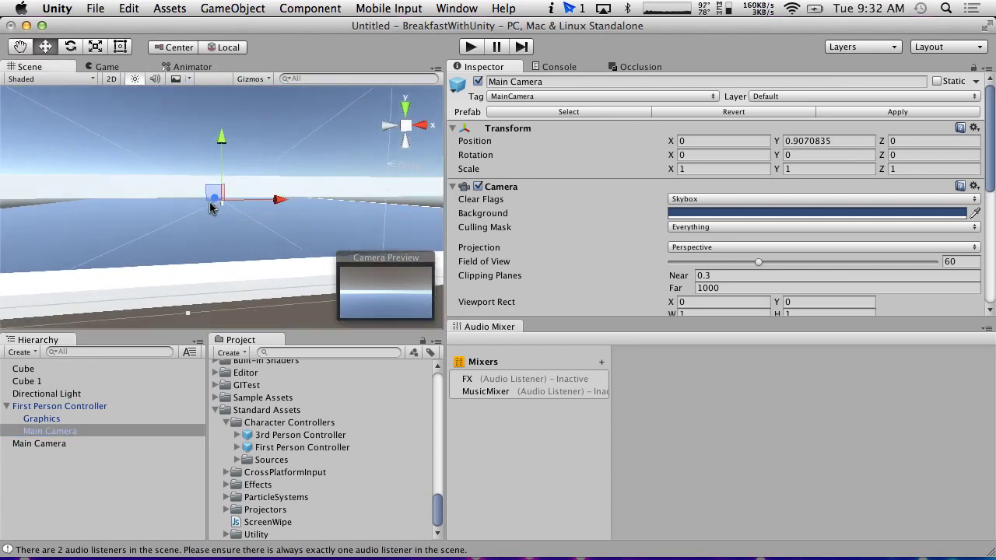
left_click(36, 381)
key("super+d")
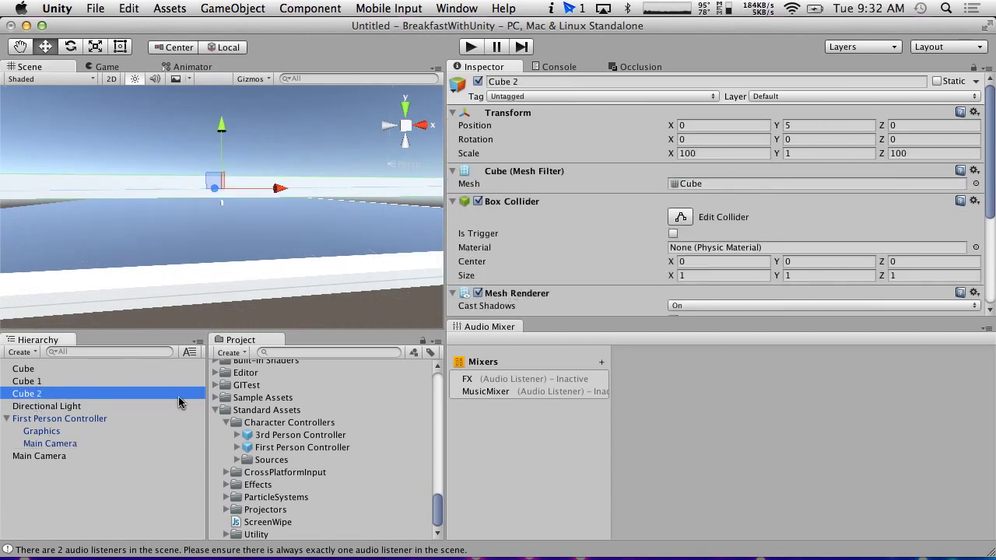
key("super+z")
Add another 3D cube to the scene and set its X position to 0.
left_click(20, 353)
mouse_move(74, 391)
left_click(146, 385)
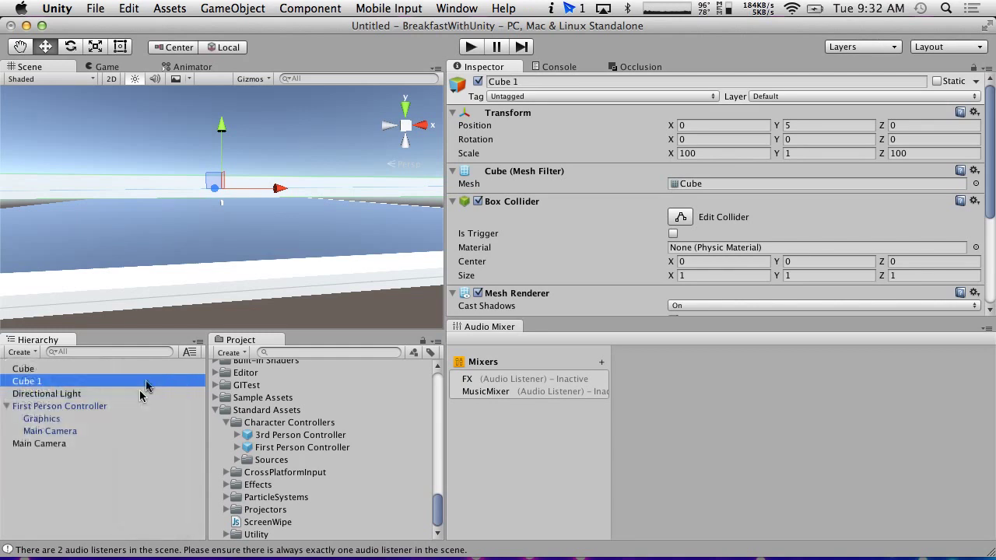
left_click(710, 124)
type("10")
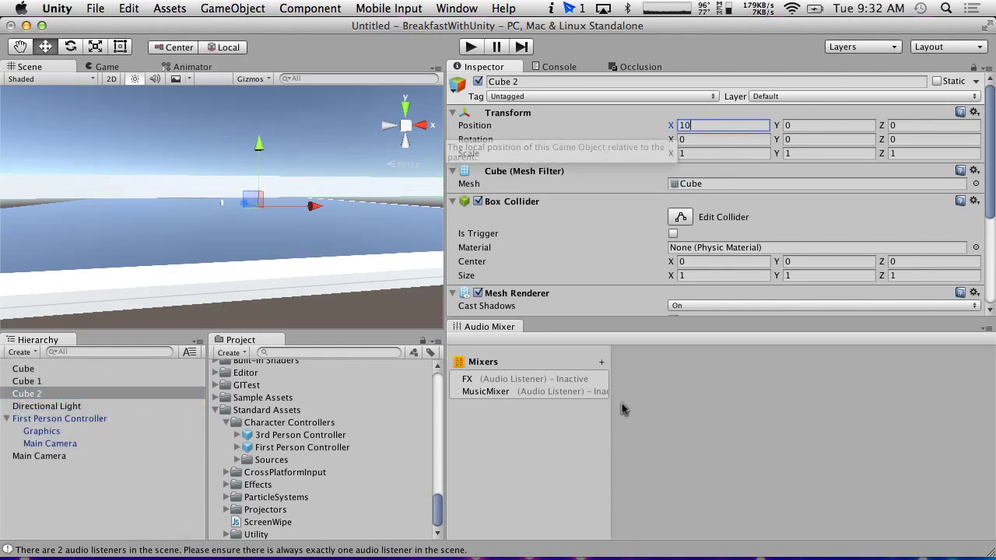
left_click(900, 125)
left_click(856, 125)
left_click(760, 125)
type("0")
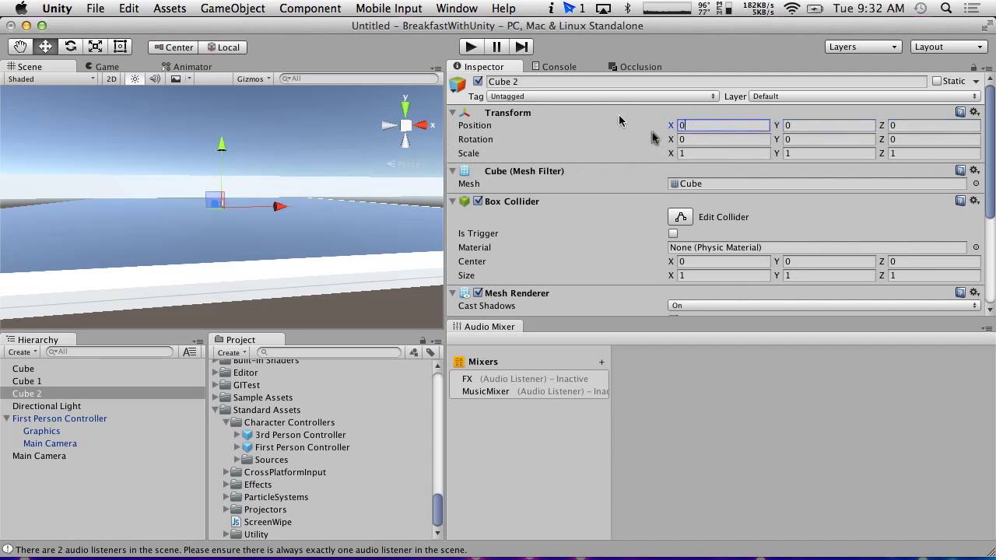
Set the scale of Cube 2 to 10 on X and 10 on Y.
left_click(722, 154)
type("0")
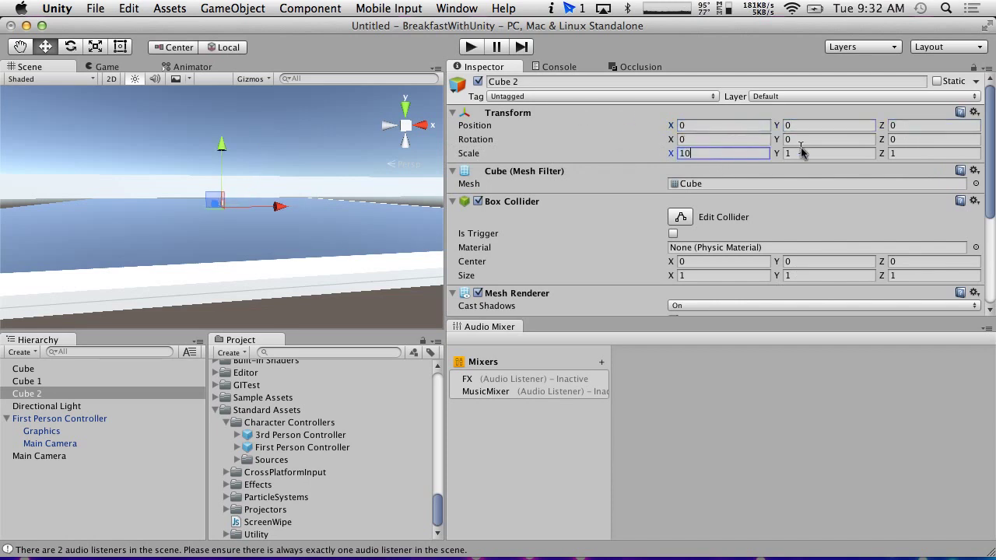
left_click(801, 153)
type("10")
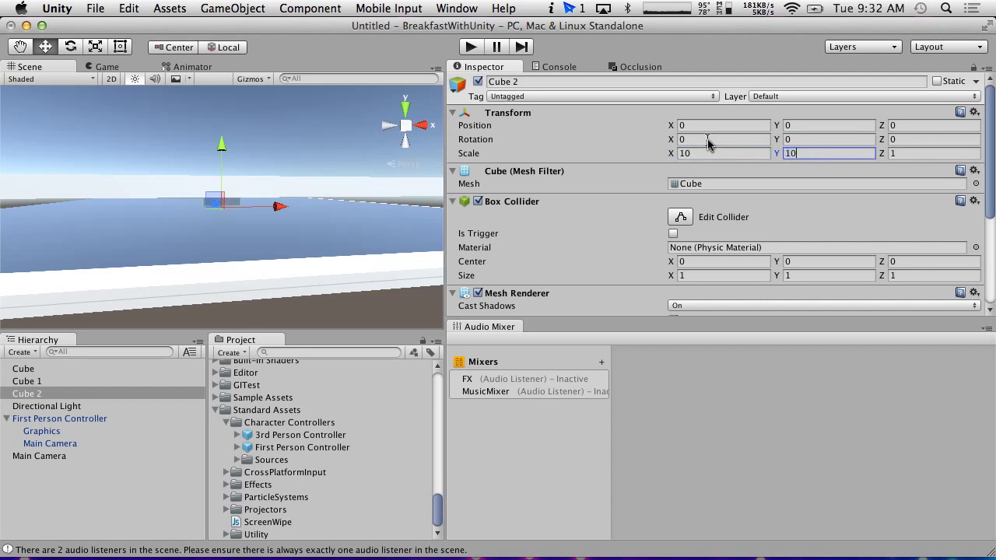
left_click_drag(225, 178, 251, 222, "alt")
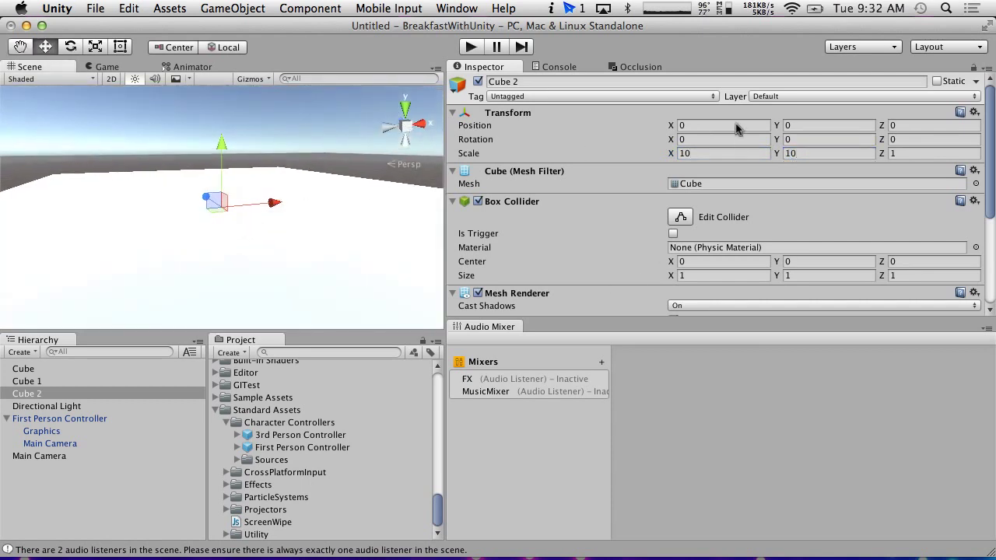
left_click(543, 141)
type("-90")
key("BackSpace")
key("BackSpace")
key("BackSpace")
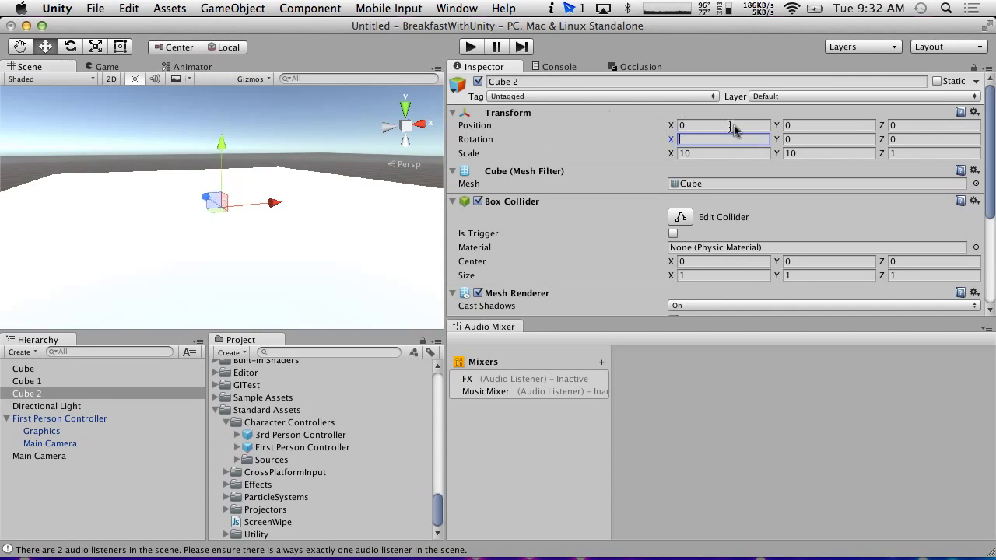
Move Cube 2 to the edge of the slabs as a wall piece at Z -50 and Y 2.5.
left_click(950, 124)
type("-50")
left_click_drag(321, 240, 208, 178, "alt")
left_click_drag(270, 187, 269, 150)
left_click(829, 125)
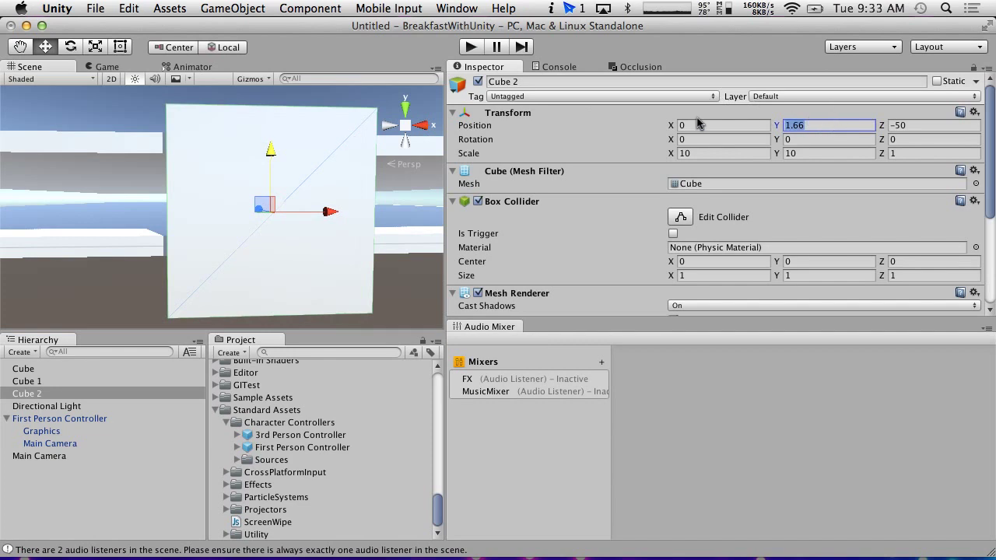
type("2.5")
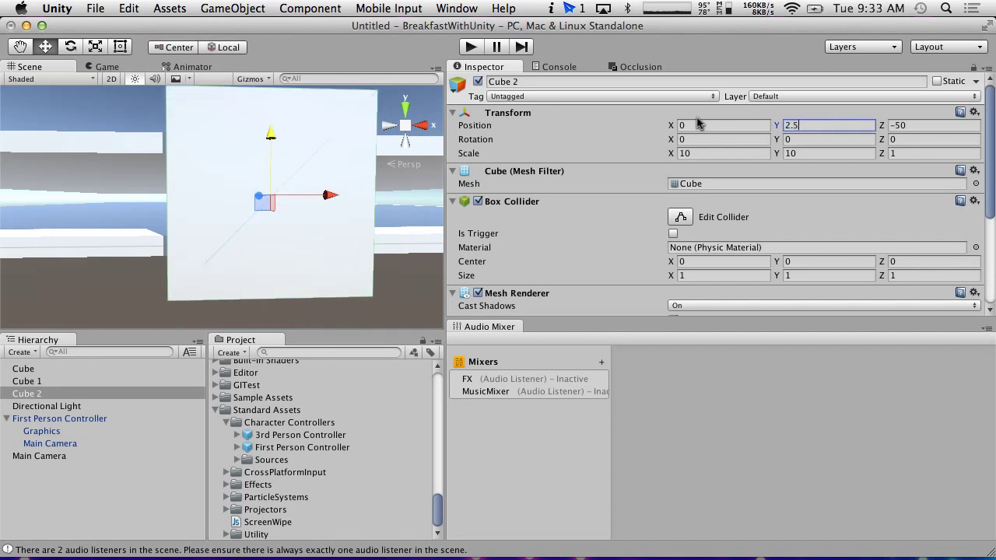
Duplicate the end wall Cube 2 and set the copy's scale to 1 on X and 50 on Z.
left_click_drag(261, 86, 254, 106, "alt")
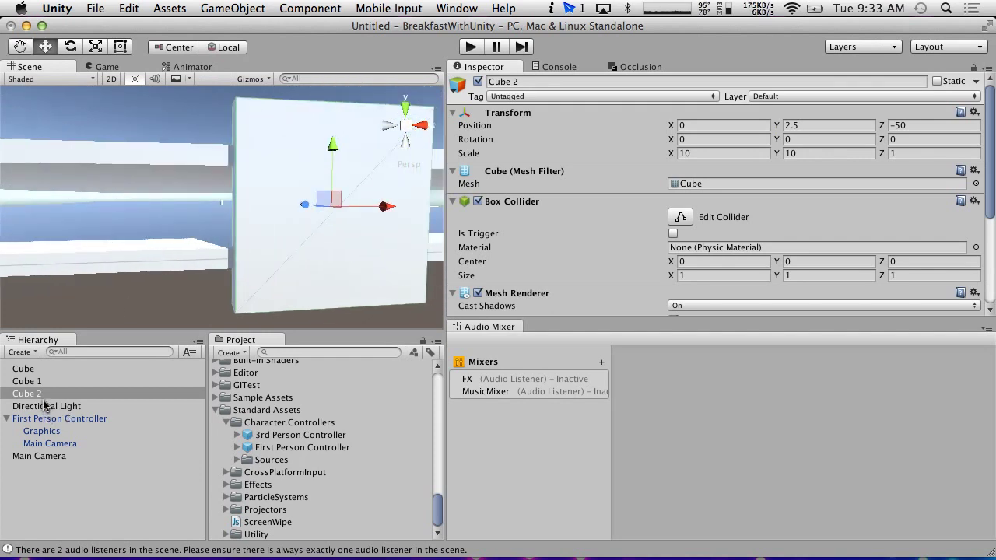
key("super+d")
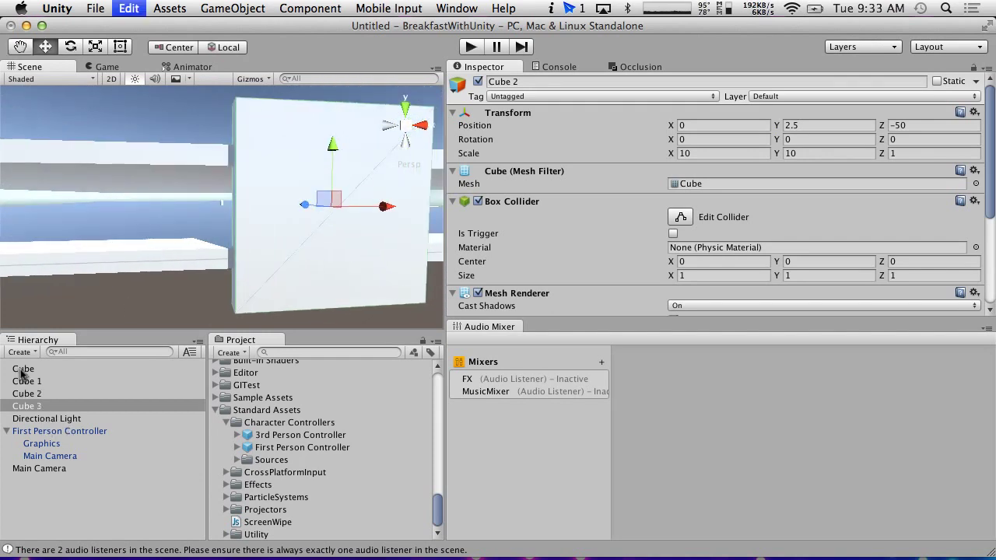
left_click(745, 153)
type("1")
left_click(833, 153)
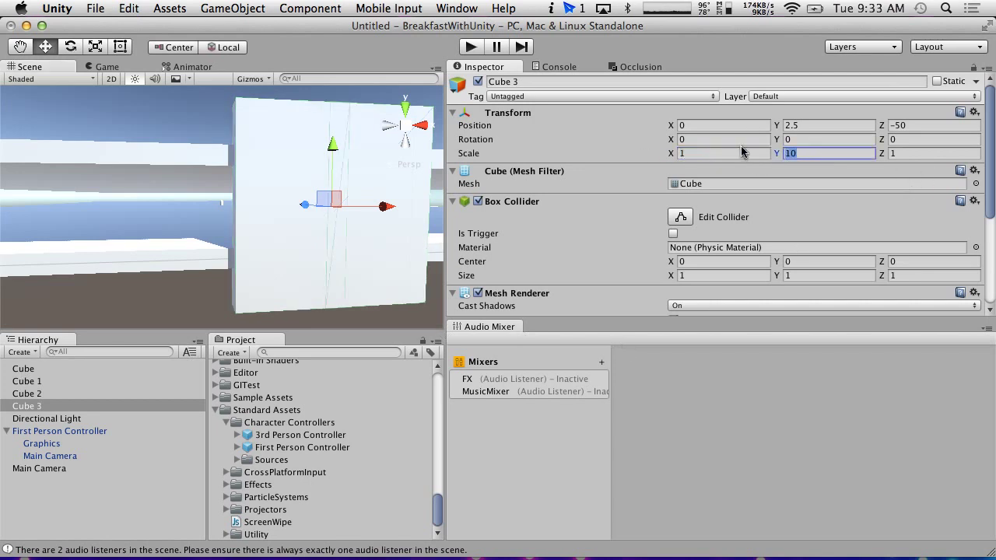
key("Tab")
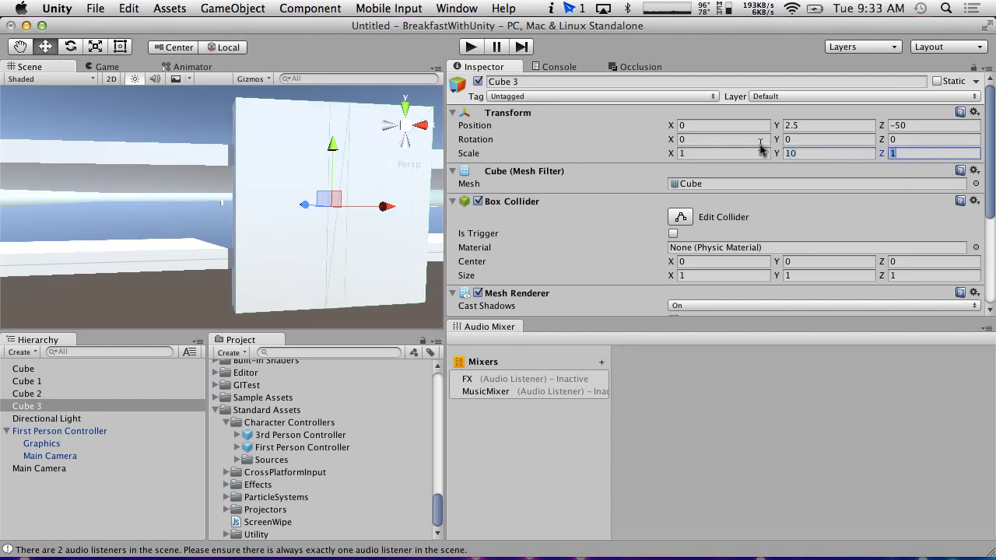
type("50")
Position Cube 3 as a long side wall at X -5 and Z -25.
left_click_drag(194, 303, 232, 287, "alt")
scroll(232, 287, "down", 3)
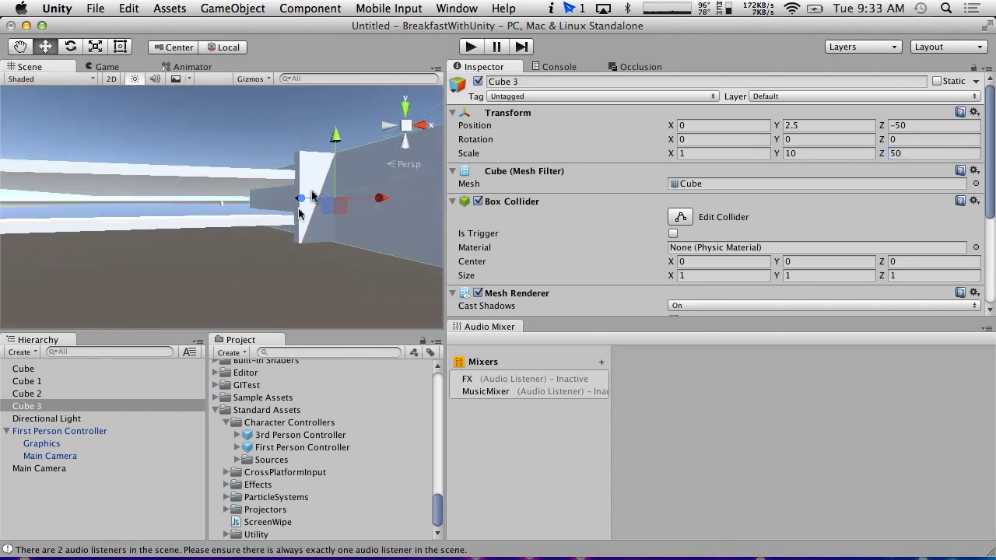
left_click_drag(372, 195, 340, 194)
right_click_drag(191, 215, 275, 333)
left_click(695, 126)
type("-5")
left_click(933, 127)
type("-25")
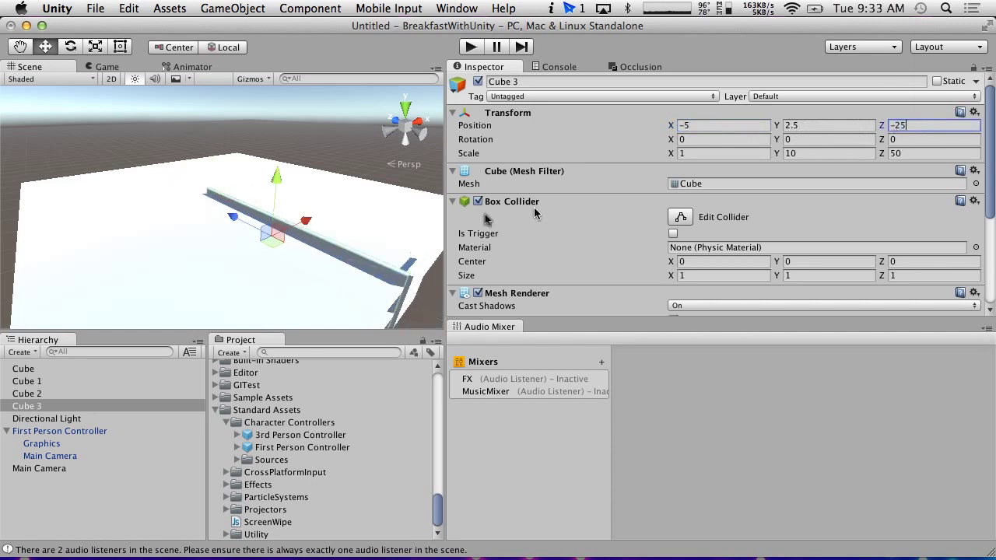
Duplicate the side wall Cube 3 and place the copy on the opposite side at X 5.
left_click_drag(412, 238, 214, 165, "alt")
left_click(35, 406)
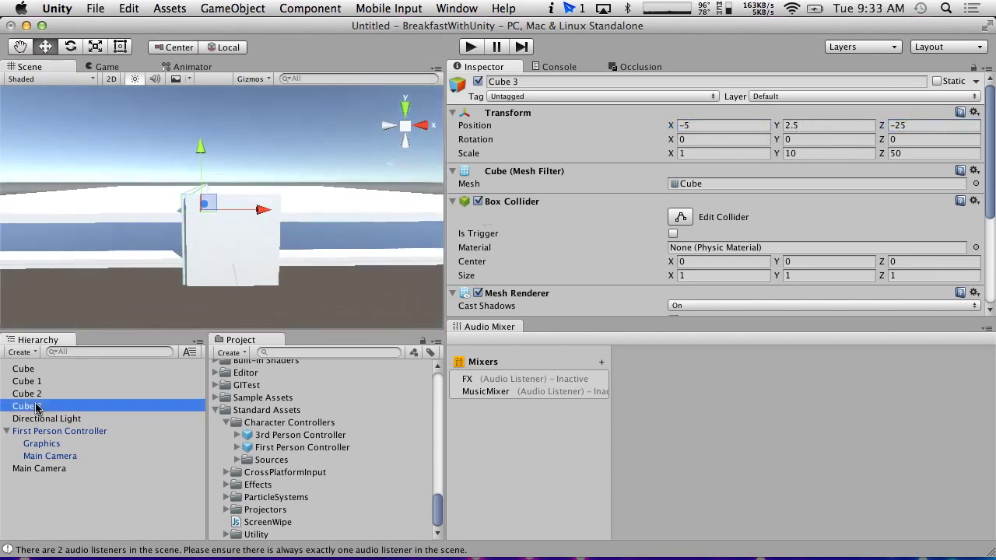
key("super+d")
left_click_drag(254, 211, 303, 215)
left_click_drag(700, 124, 636, 125)
type("5")
Shorten the ceiling slab Cube 1 to a Z scale of 50 and shift it to Z -25 over the walls.
left_click_drag(299, 188, 186, 293, "alt")
left_click(120, 285)
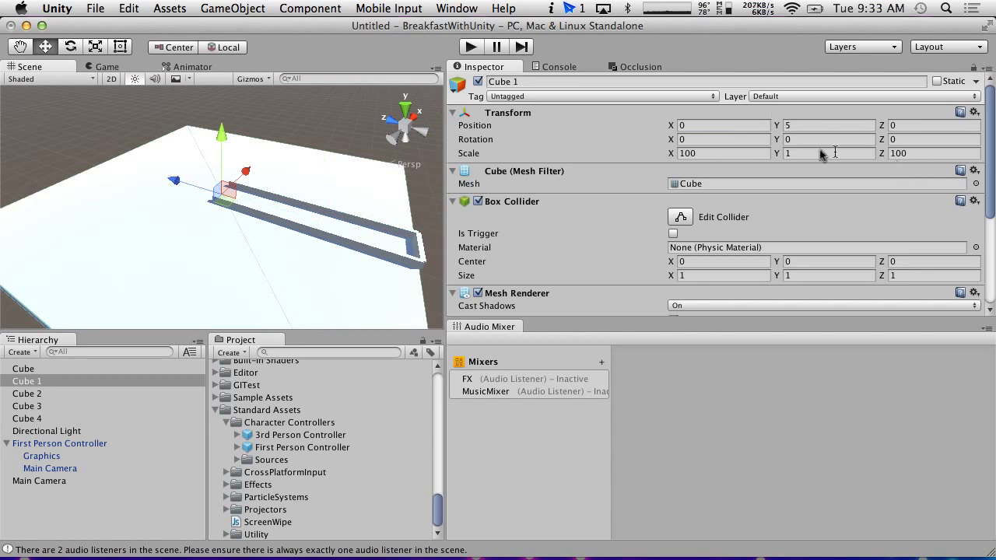
double_click(934, 153)
type("50")
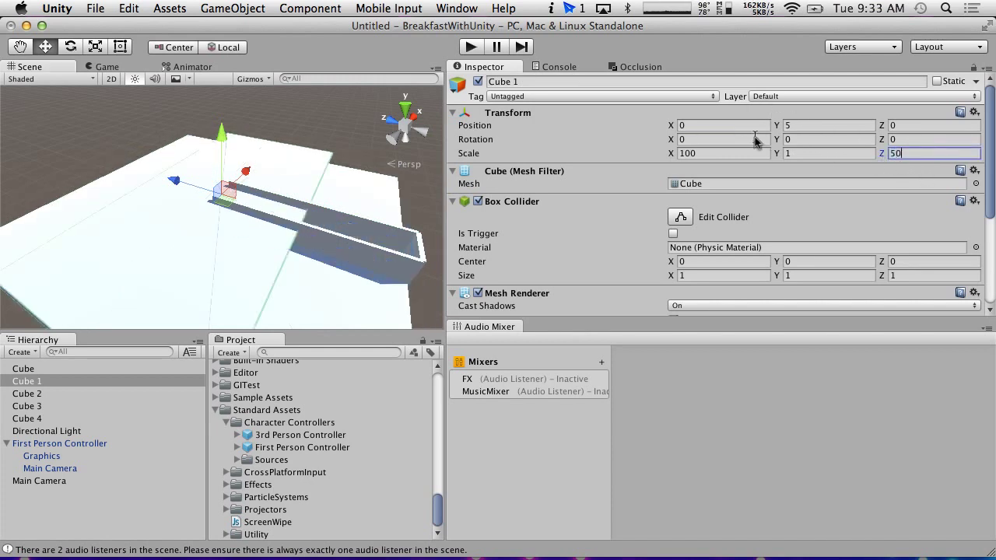
left_click_drag(171, 182, 244, 204)
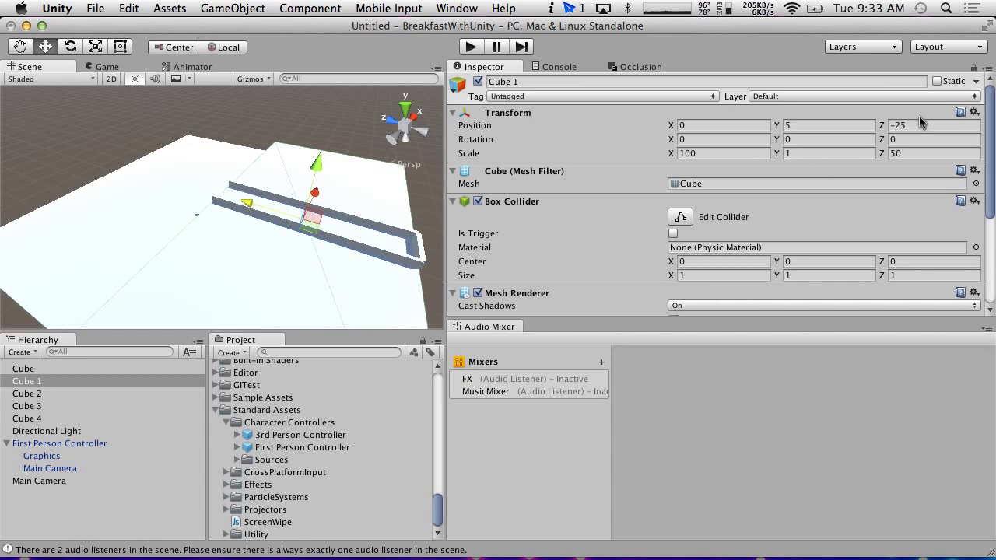
Play-test the scene to view the corridor from the first-person camera, and stop playback.
left_click_drag(308, 252, 112, 104, "alt")
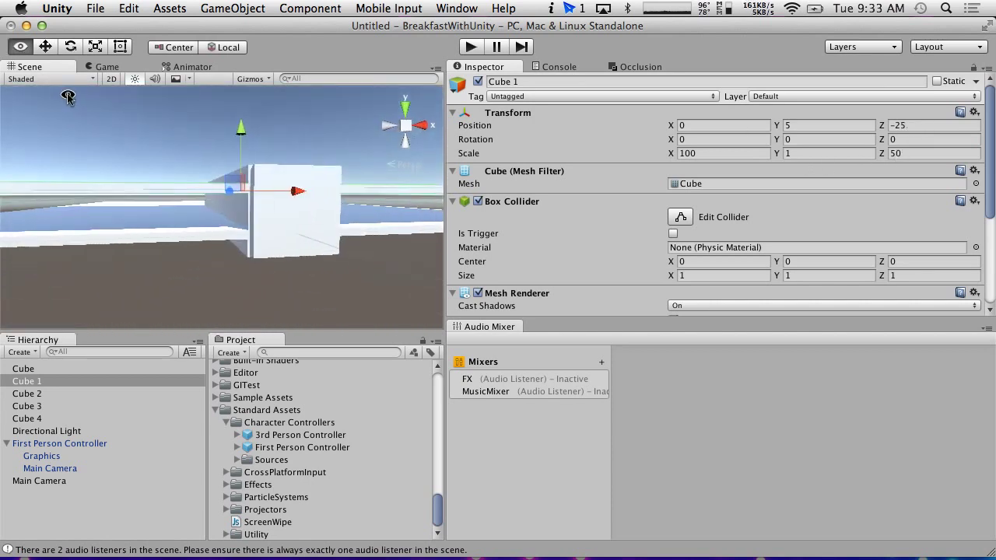
left_click_drag(67, 96, 92, 95, "alt")
left_click(469, 46)
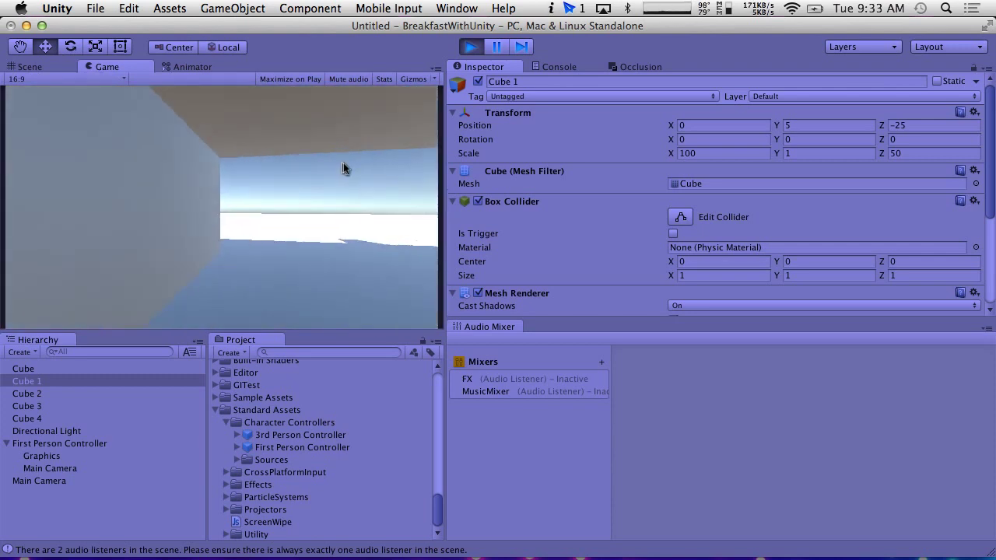
left_click(471, 47)
Try lowering the ceiling slab Cube 1 slightly, and undo the move.
left_click_drag(304, 216, 384, 193, "alt")
scroll(384, 194, "up", 8)
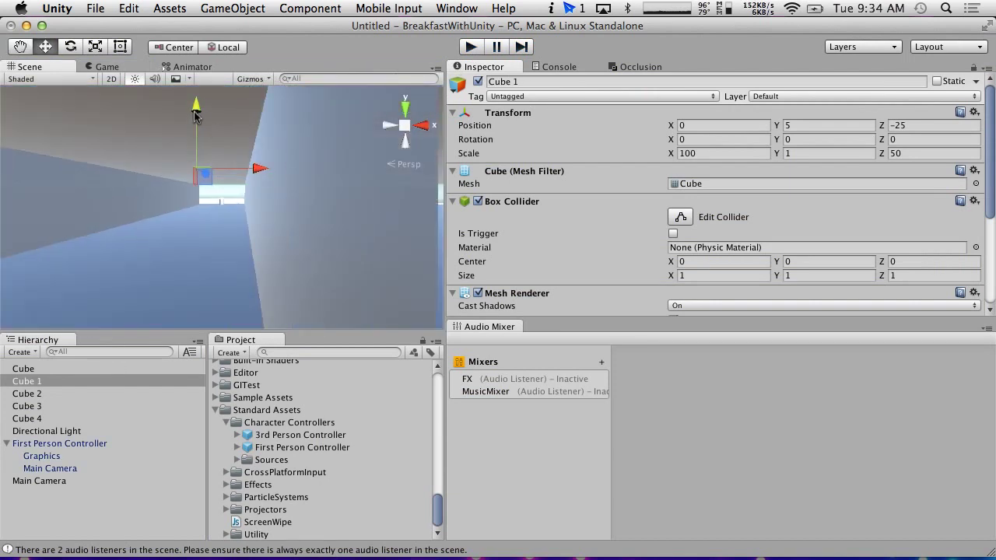
mouse_move(196, 116)
left_mouse_down()
mouse_move(197, 135)
mouse_move(196, 127)
left_mouse_up()
key("super+z")
Move the First Person Controller to Z -45 near the end wall and briefly play-test the scene from there.
double_click(49, 443)
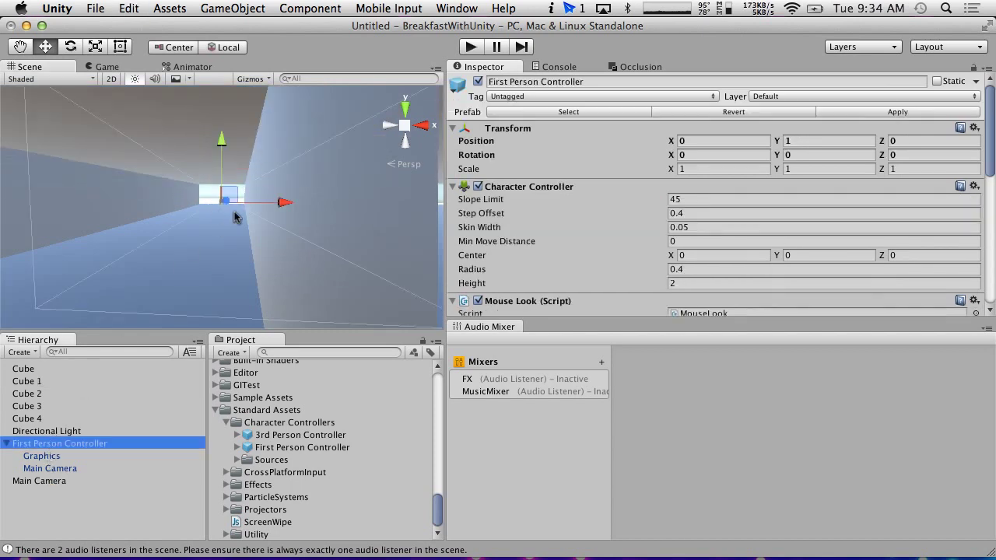
left_click_drag(235, 204, 0, 290, "alt")
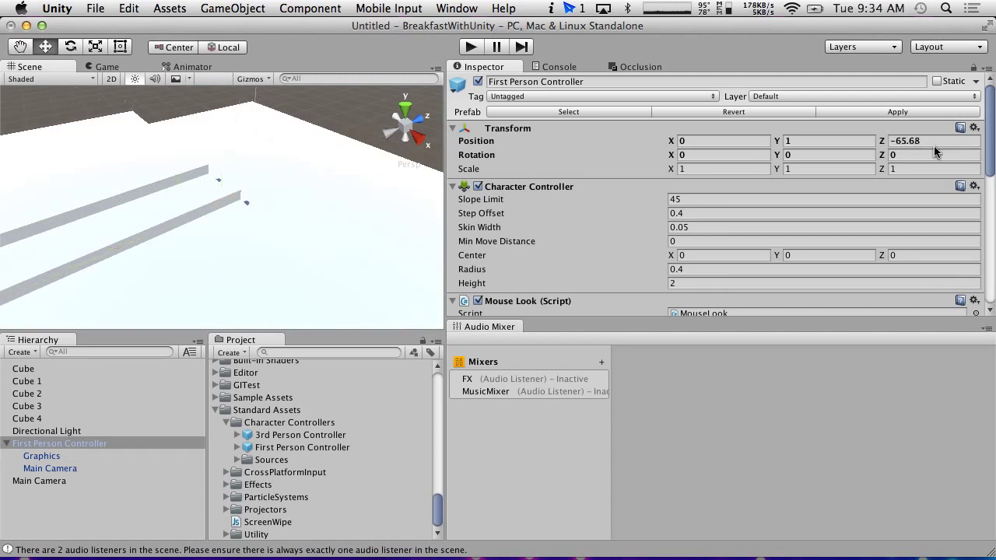
left_click(901, 143)
type("-45")
left_click(471, 48)
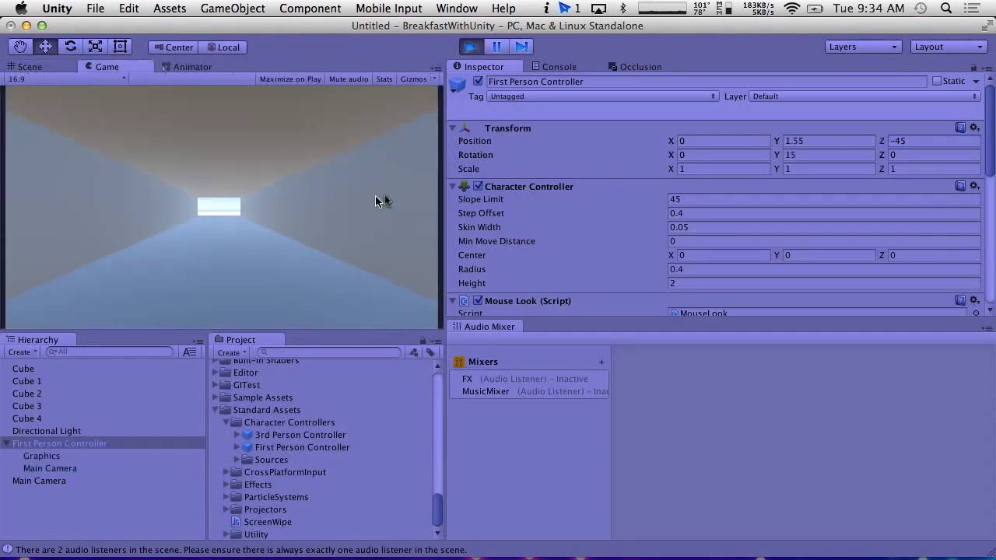
left_click(471, 47)
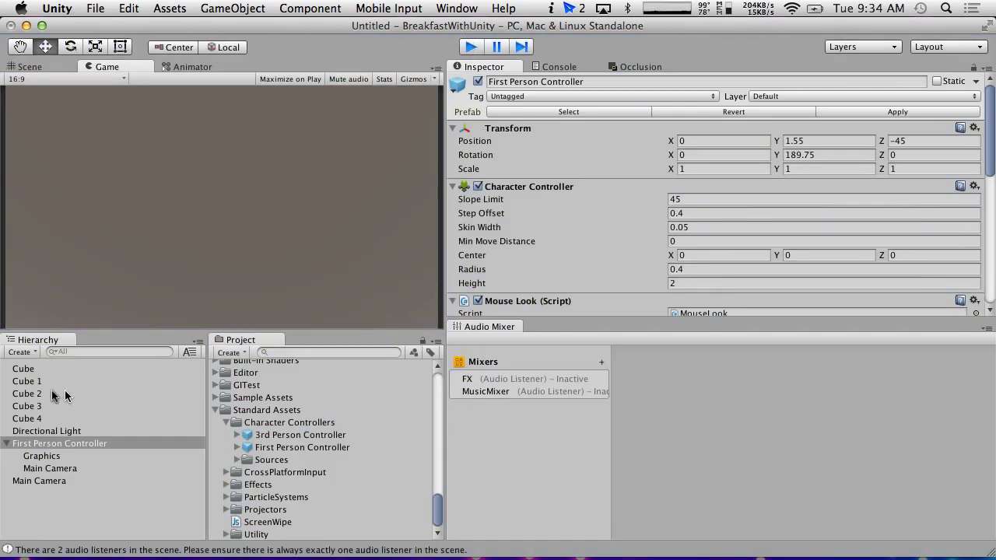
Move the side wall Cube 3 inward to X -2 to narrow the corridor.
left_click(27, 381)
left_click(27, 393)
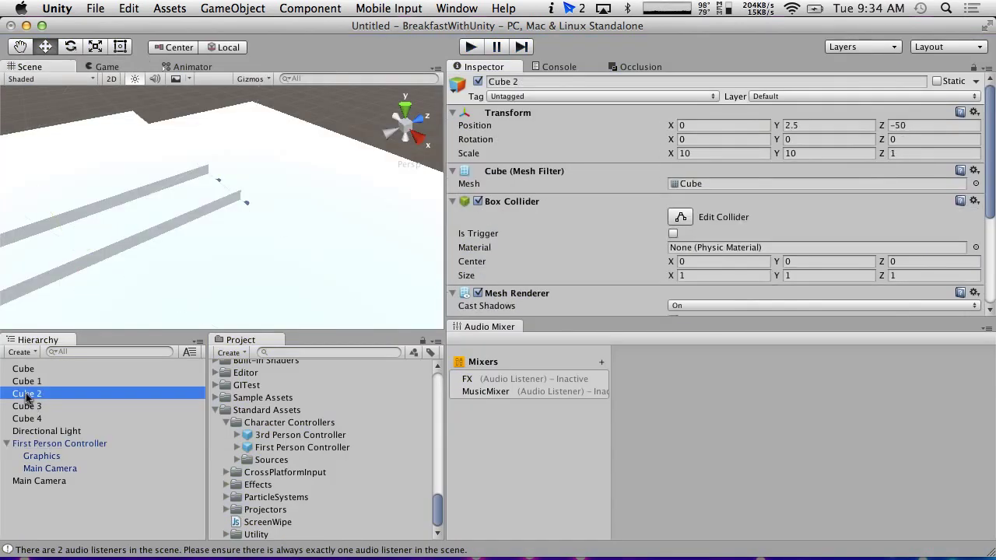
scroll(199, 161, "down", 3)
scroll(199, 161, "down", 2)
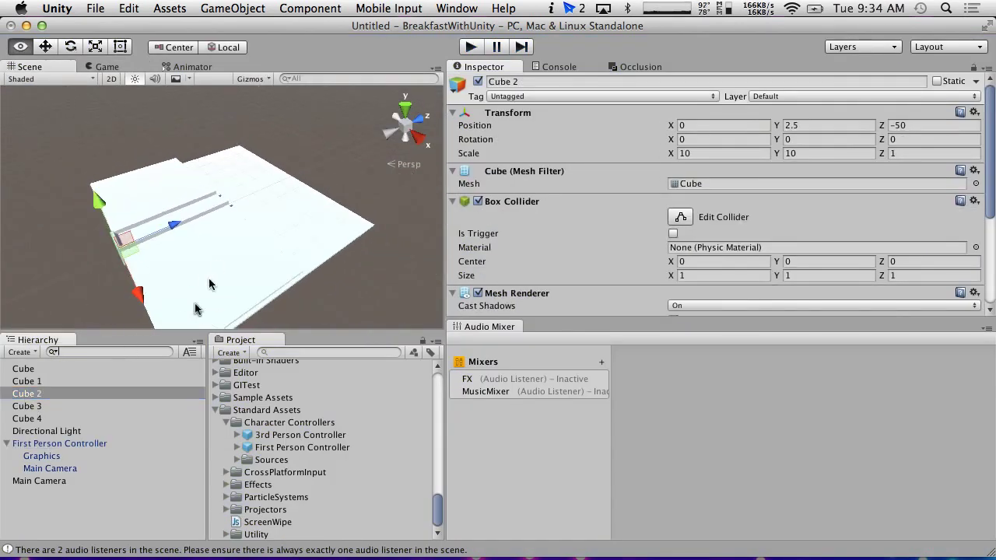
left_click(26, 407)
left_click_drag(78, 243, 258, 202, "alt")
left_click(692, 126)
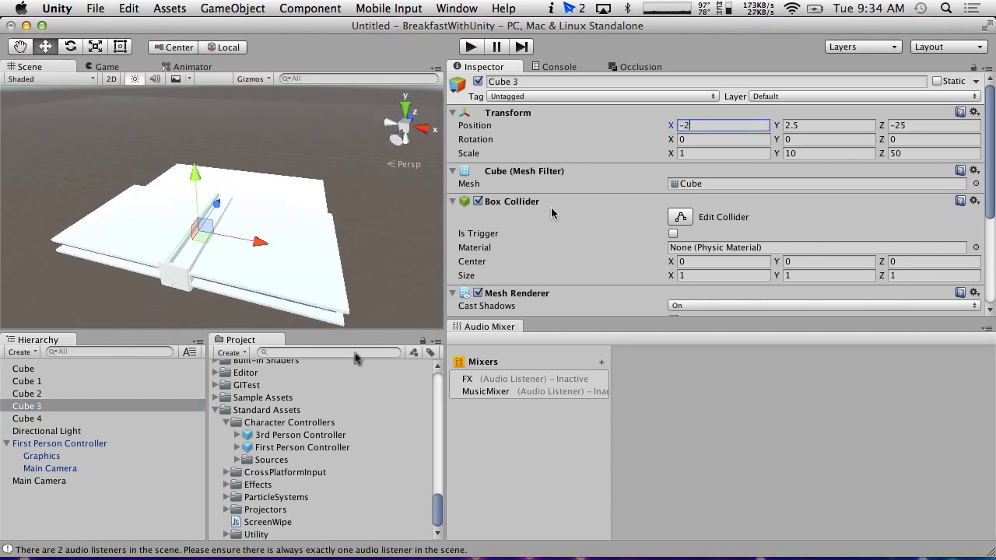
Move the opposite side wall Cube 4 inward to X 2.
left_click(26, 419)
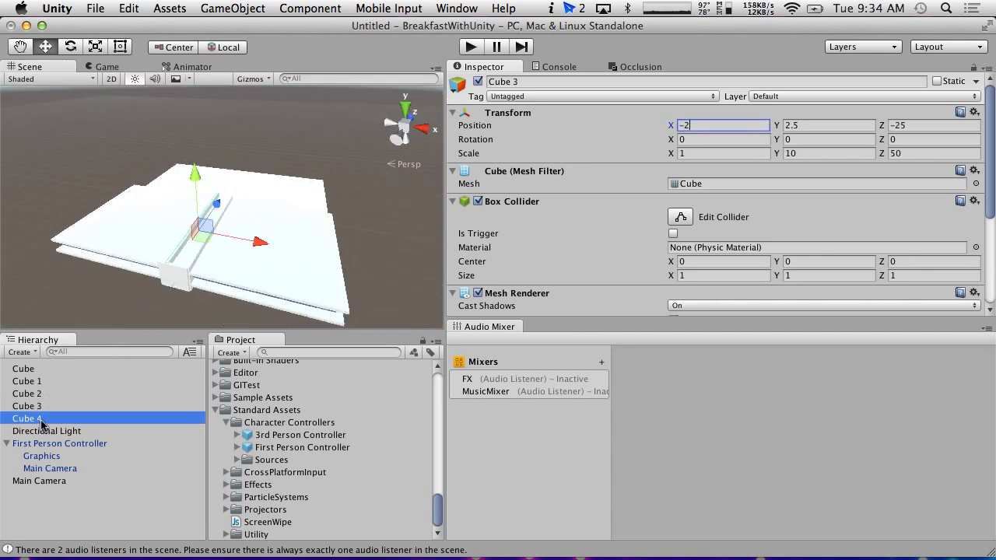
left_click(722, 126)
type("2")
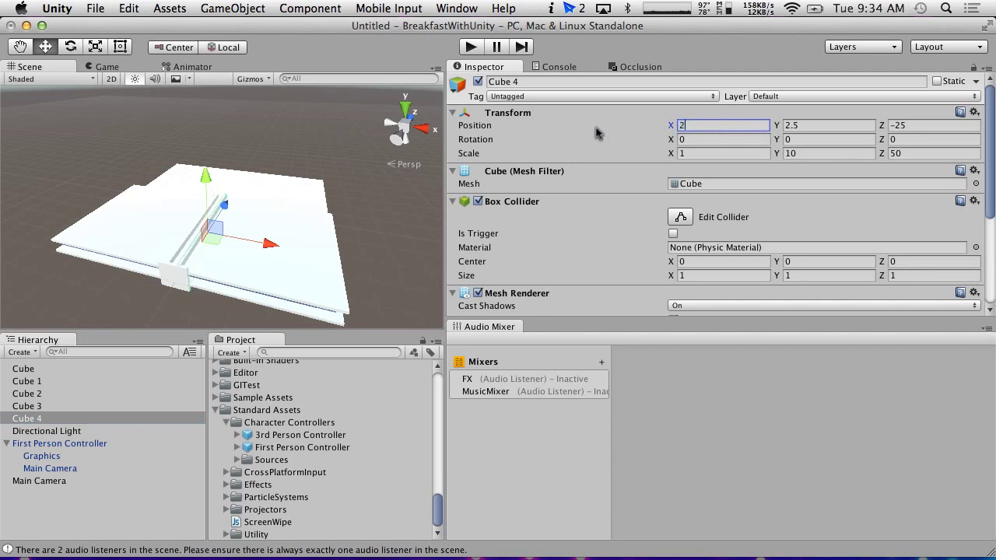
Play-test the scene, walk through the narrowed corridor to check its lighting, and stop playback.
left_click(471, 47)
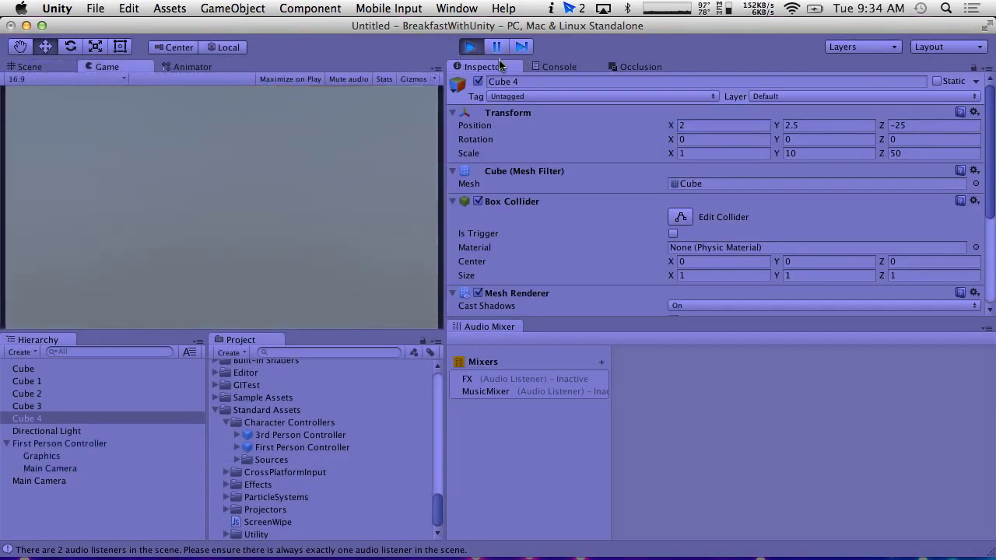
key("w")
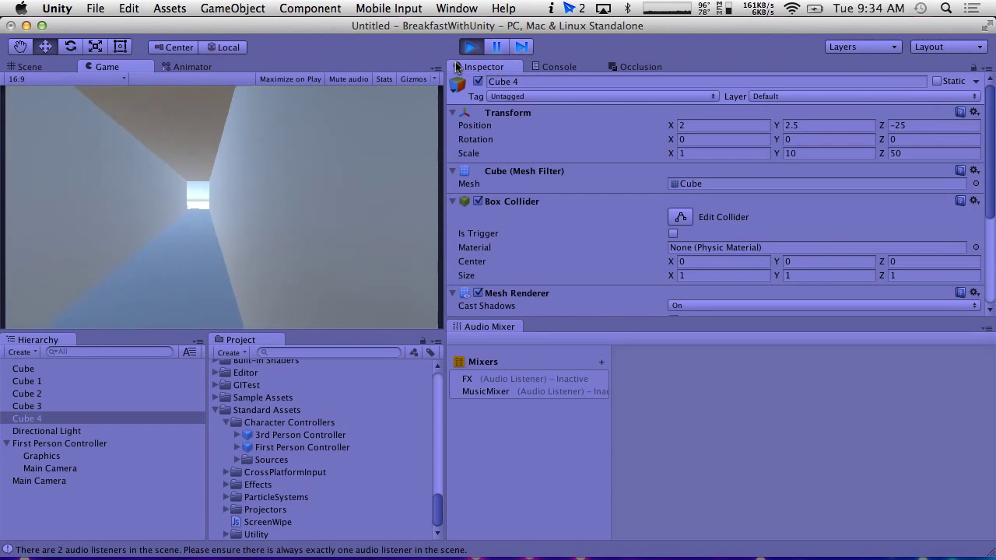
key("w")
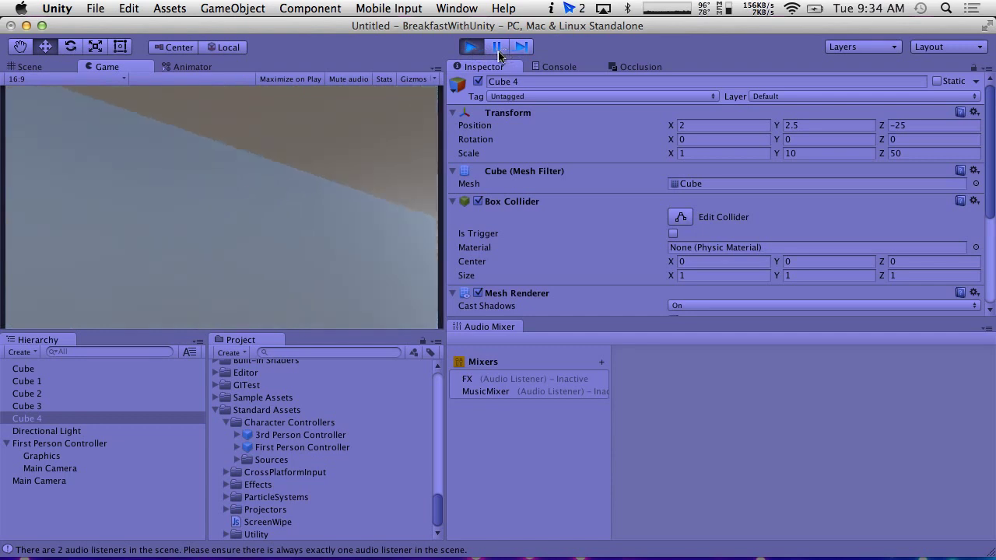
left_click(471, 47)
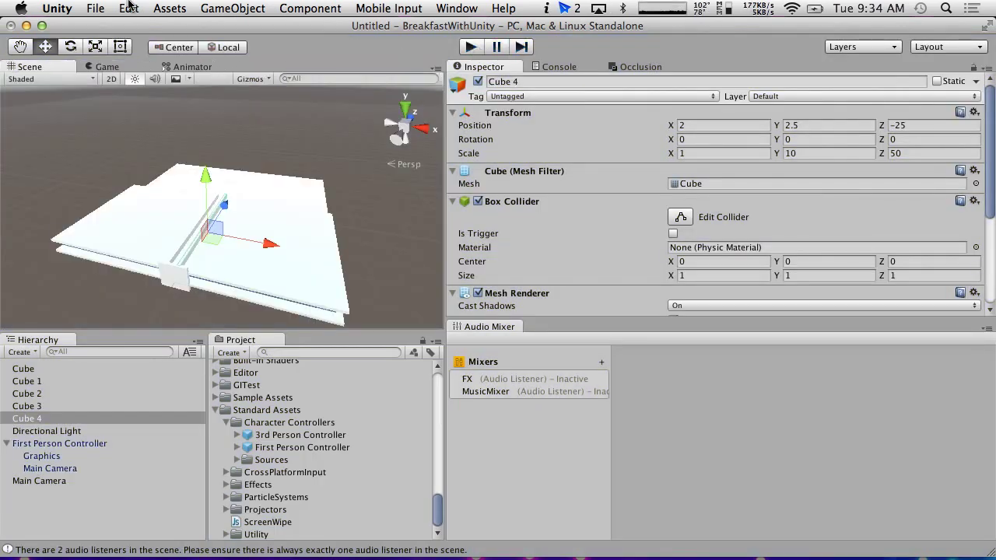
Set the ambient intensity to 0 in the scene's environment lighting and play the scene to check the corridor.
left_click(135, 3)
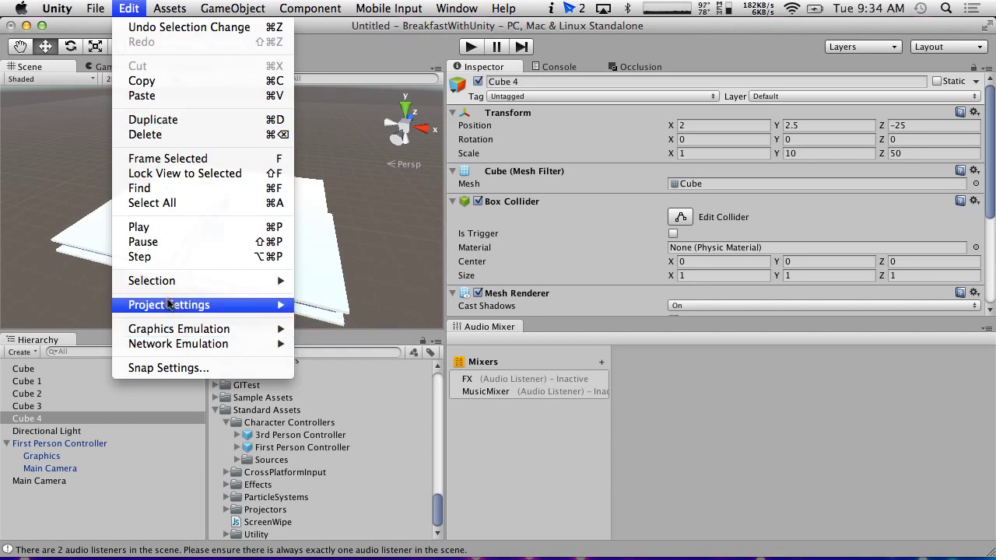
mouse_move(171, 303)
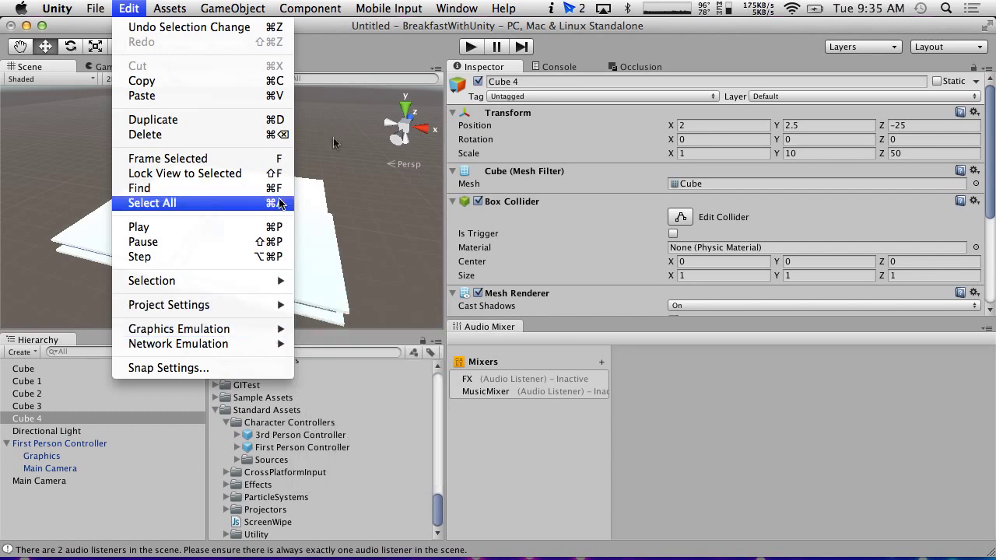
mouse_move(437, 7)
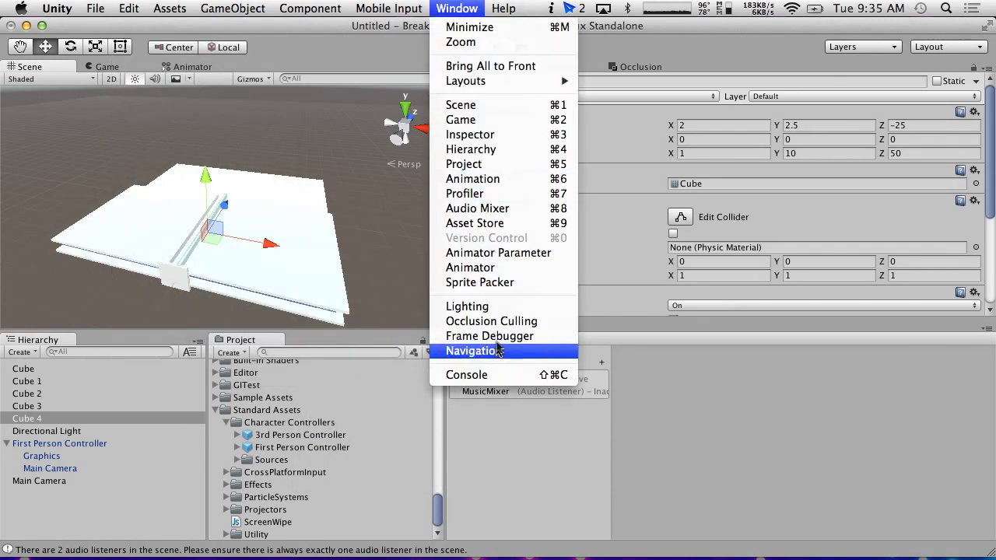
left_click(492, 309)
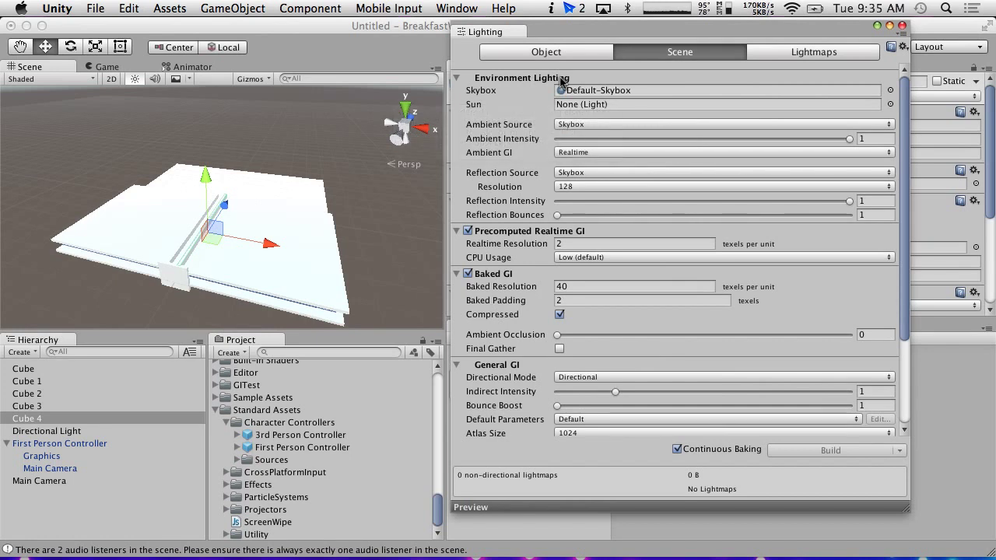
scroll(511, 317, "down", 3)
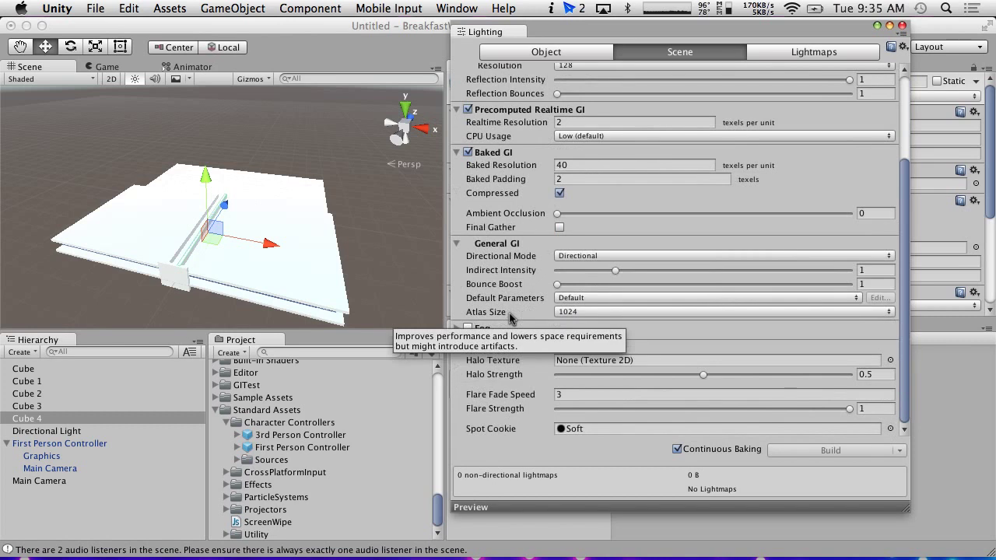
scroll(512, 317, "up", 3)
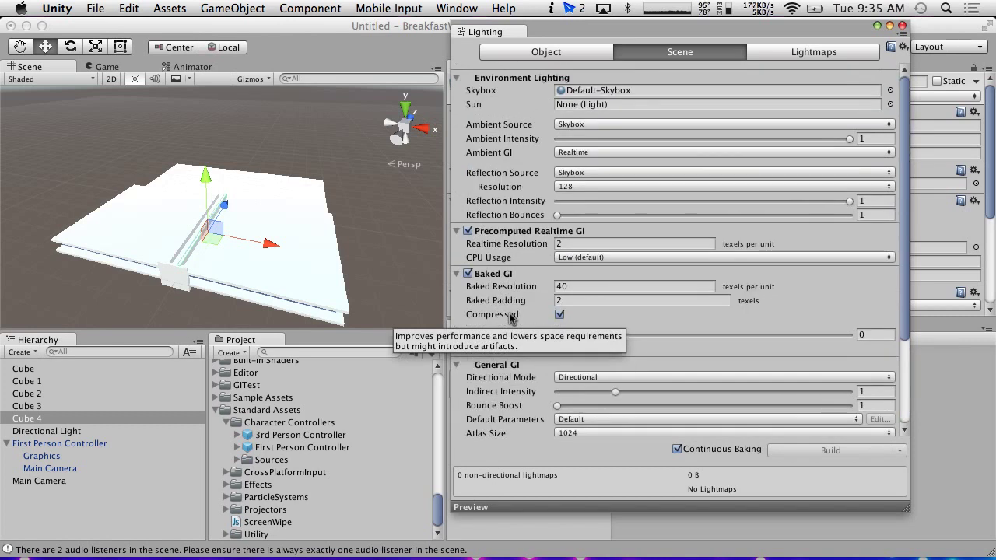
left_click(850, 139)
left_click_drag(850, 139, 545, 140)
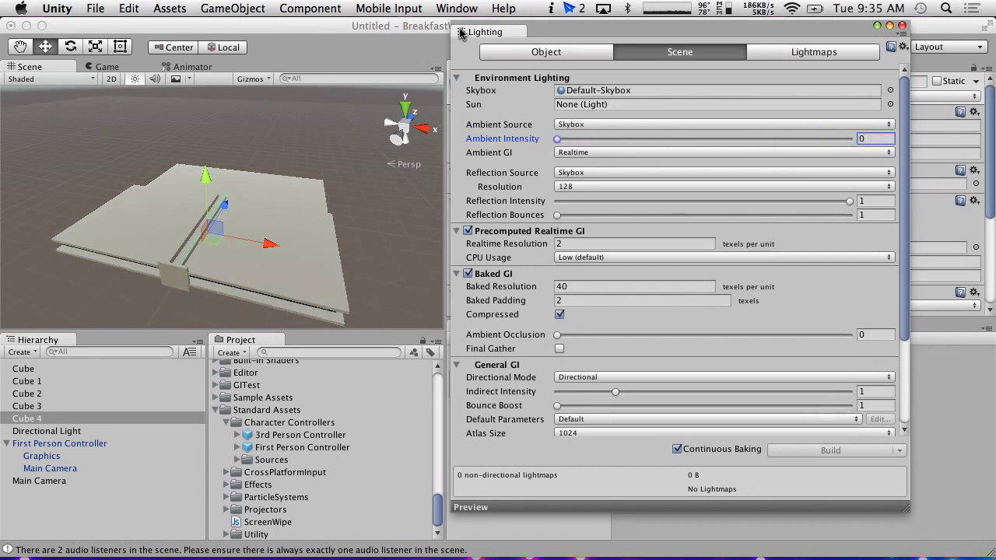
left_click(901, 26)
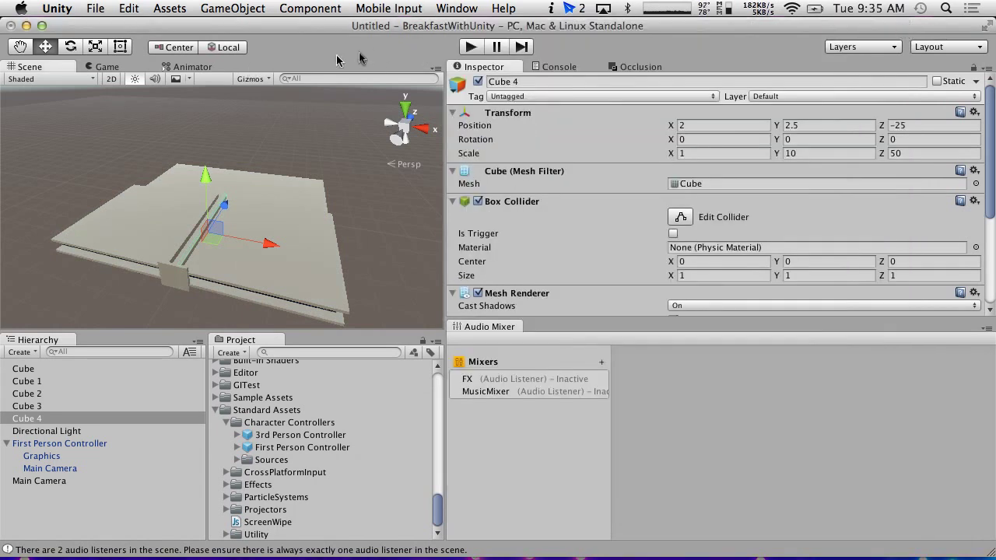
left_click(470, 47)
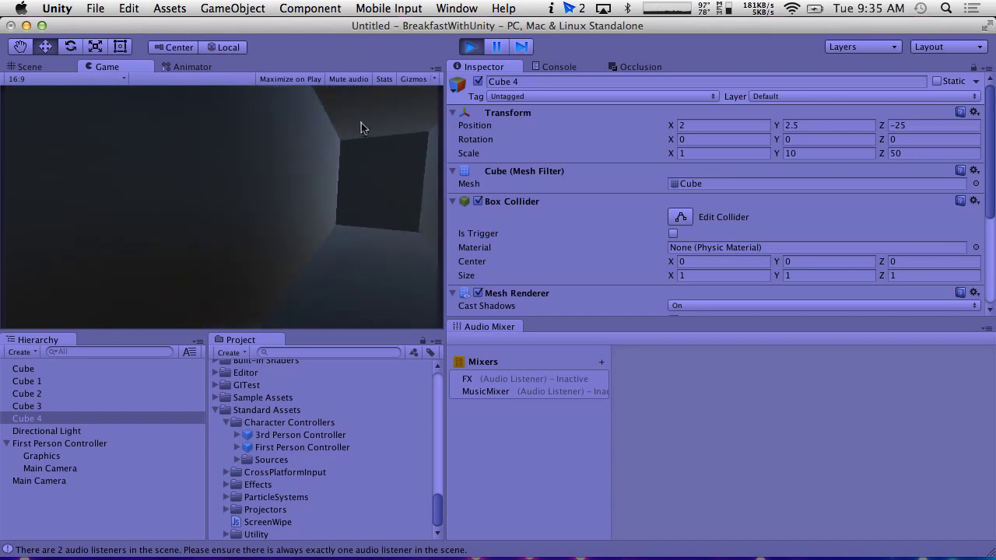
Walk forward through the unlit corridor to inspect its darkness, and stop playback.
key("w")
key("w")
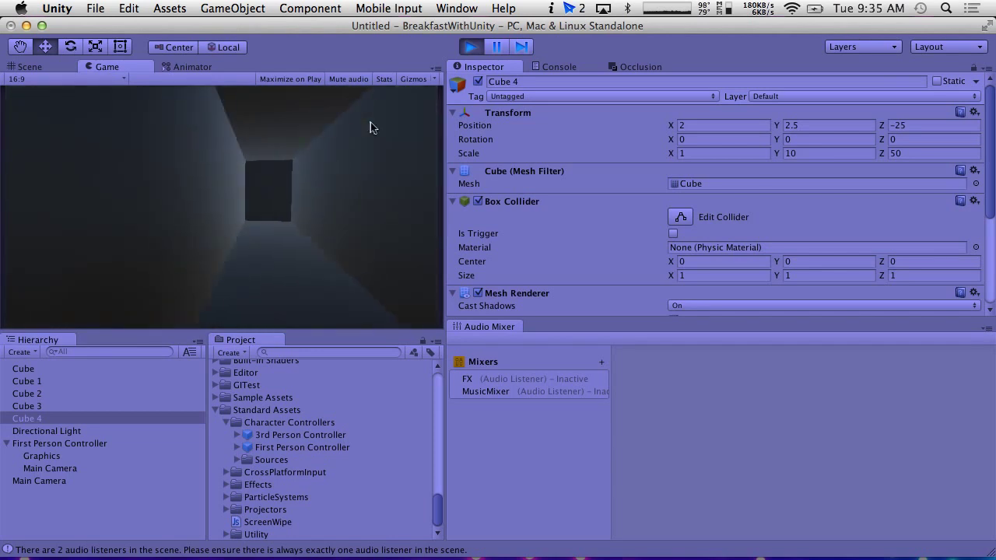
key("w")
left_click(471, 47)
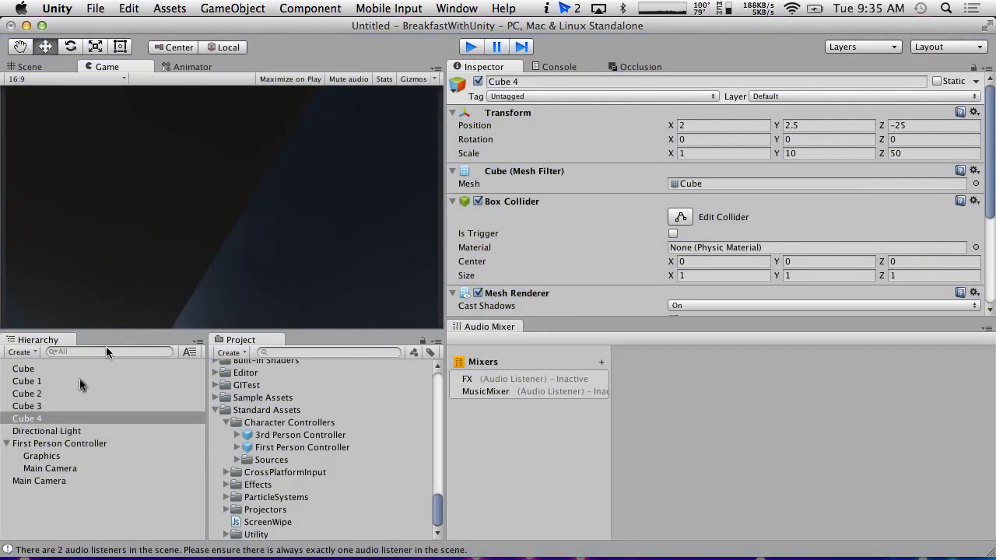
Create a material named LowRef in the 77HDRToneMapping folder and set its smoothness to 0.1.
scroll(290, 466, "up", 5)
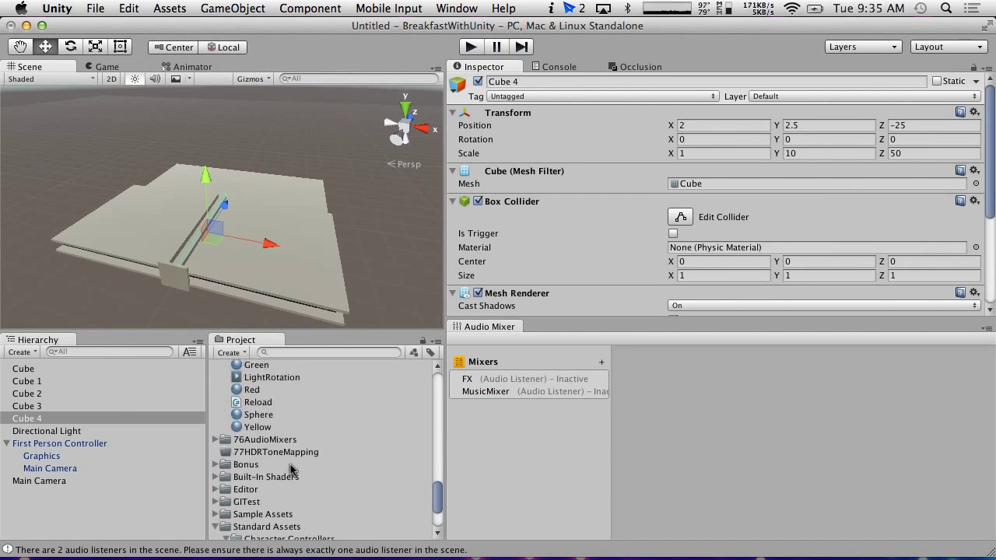
scroll(290, 469, "up", 1)
left_click(290, 469)
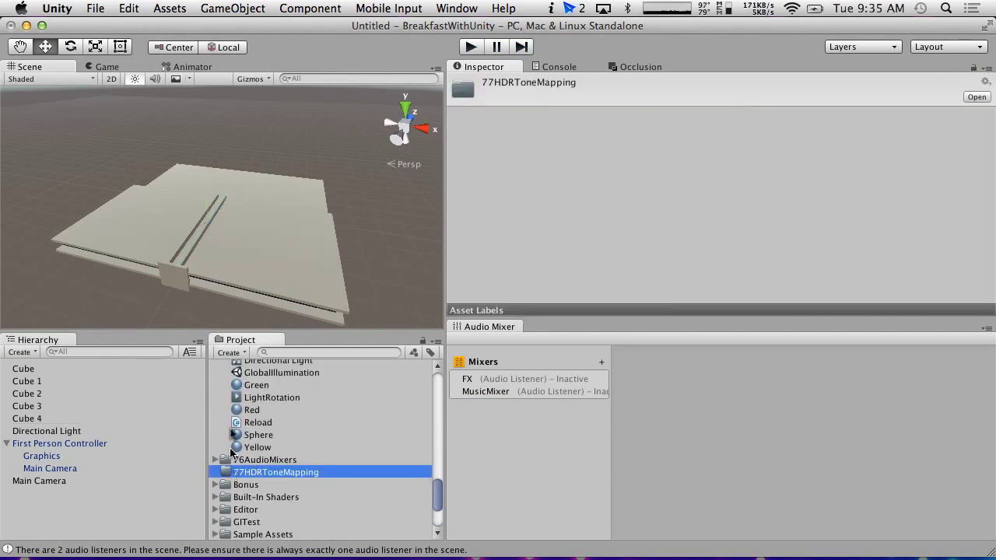
left_click(230, 352)
scroll(238, 490, "down", 3)
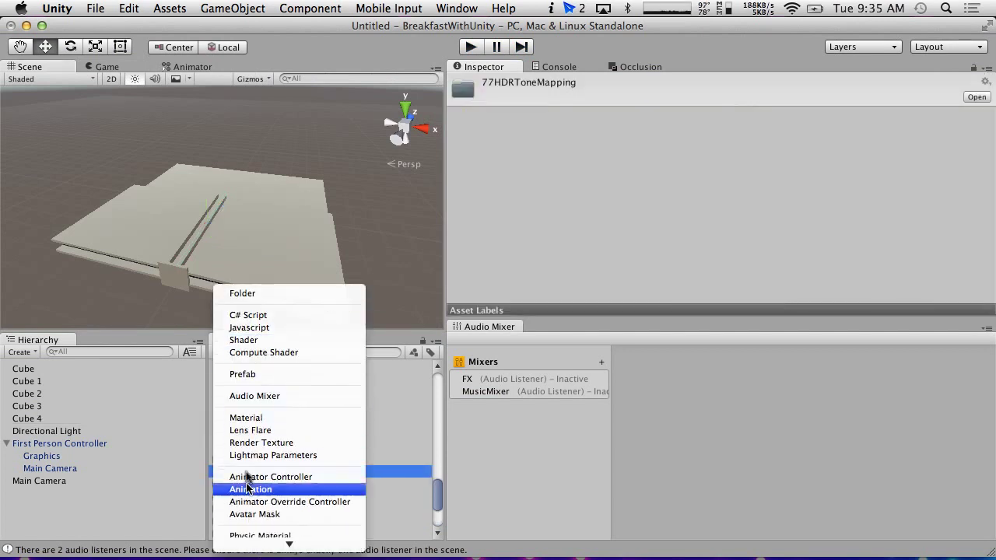
left_click(249, 419)
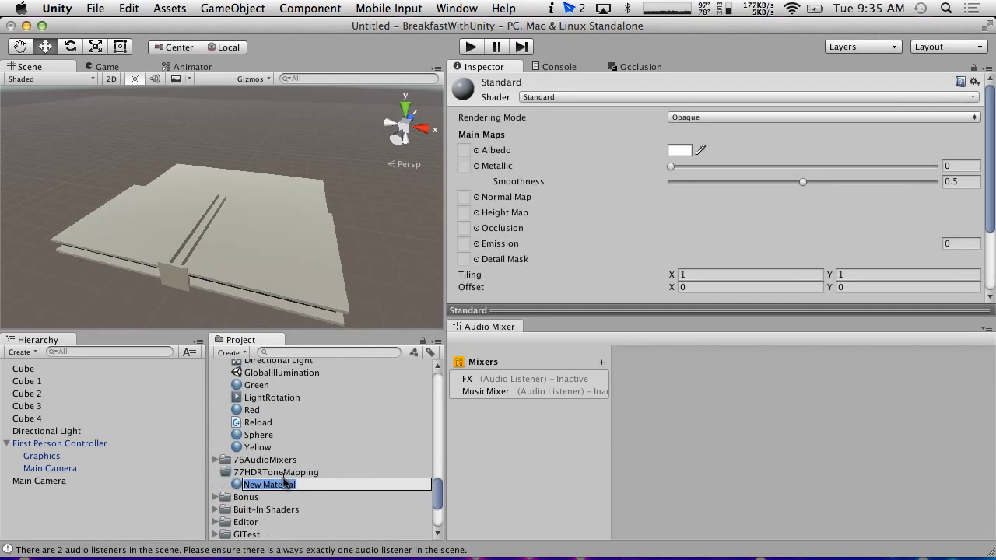
type("LowRef")
key("Return")
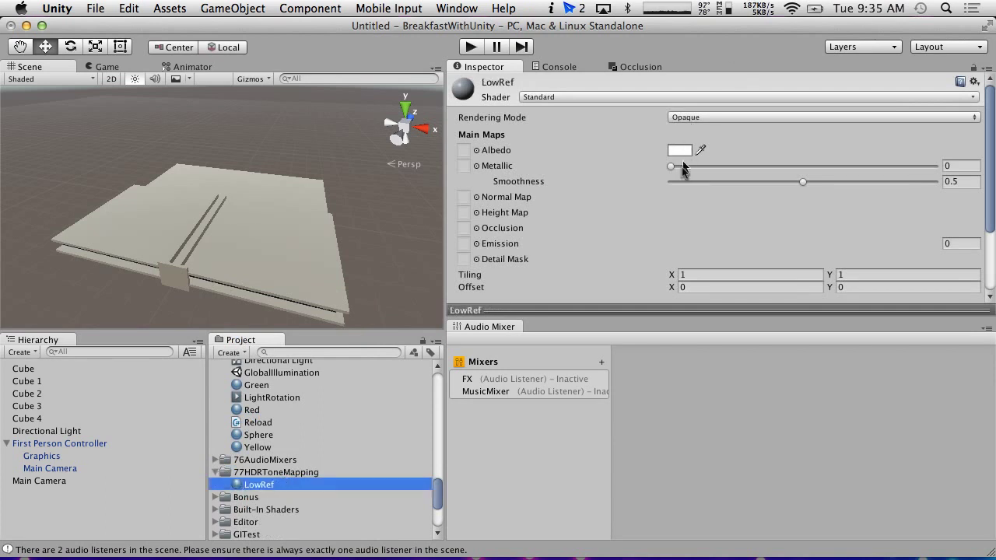
left_click(955, 184)
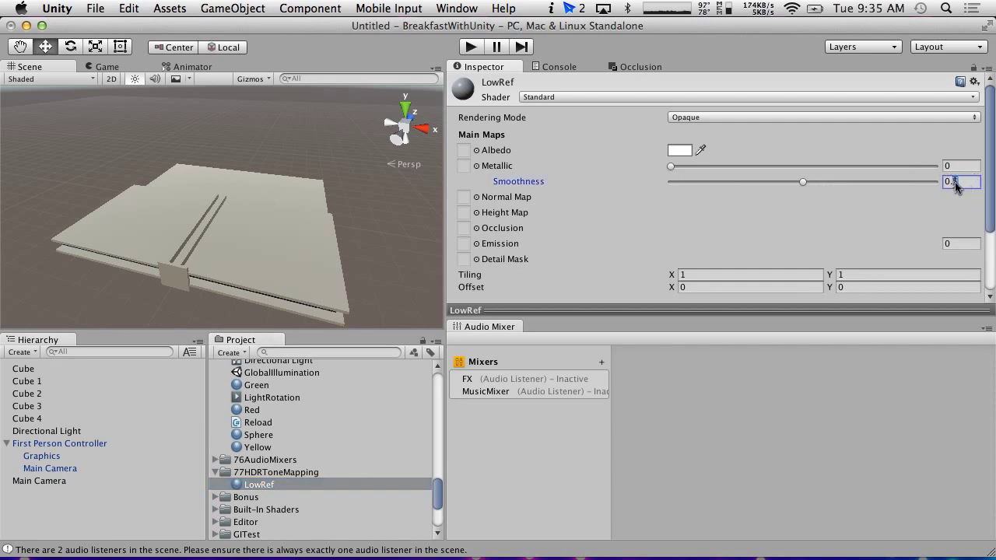
type("0.1")
Assign the LowRef material to Cube, Cube 1, Cube 2, Cube 3 and Cube 4, and briefly play the scene to check it.
left_click_drag(258, 484, 31, 370)
left_click_drag(281, 488, 49, 378)
left_click_drag(273, 478, 53, 391)
left_click_drag(257, 485, 62, 406)
left_click_drag(249, 484, 32, 424)
left_click(471, 47)
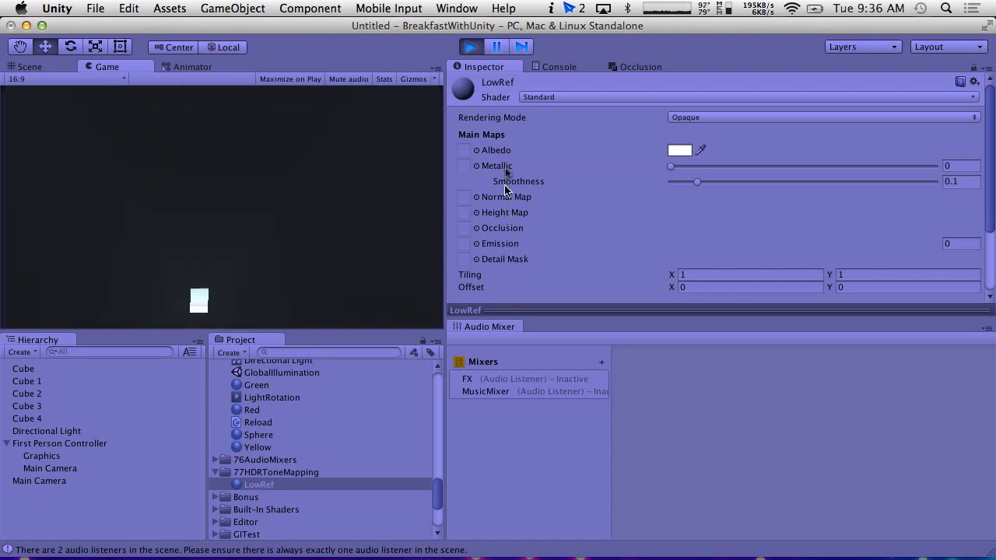
left_click(472, 47)
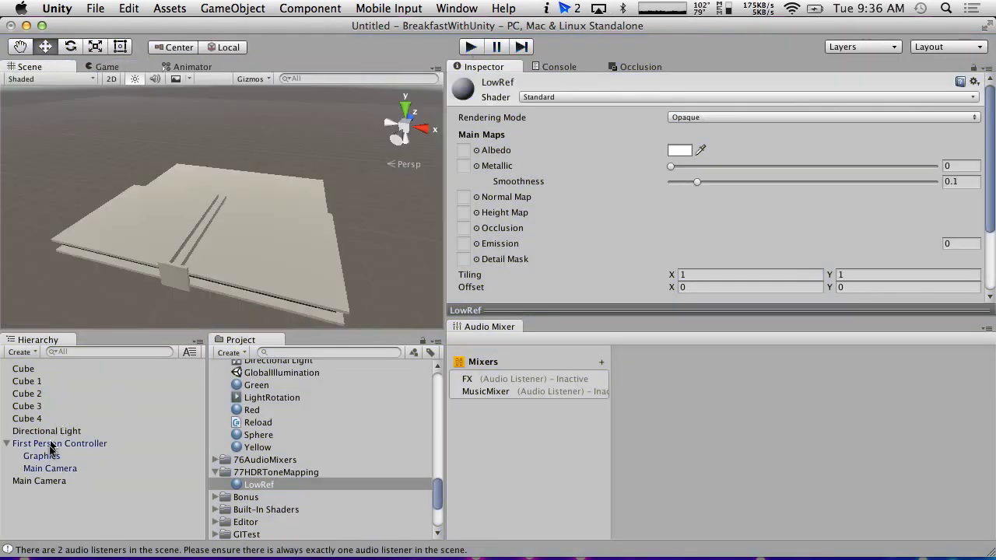
Enable HDR on the Main Camera inside the First Person Controller.
left_click(43, 456)
left_click(50, 469)
scroll(688, 187, "down", 6)
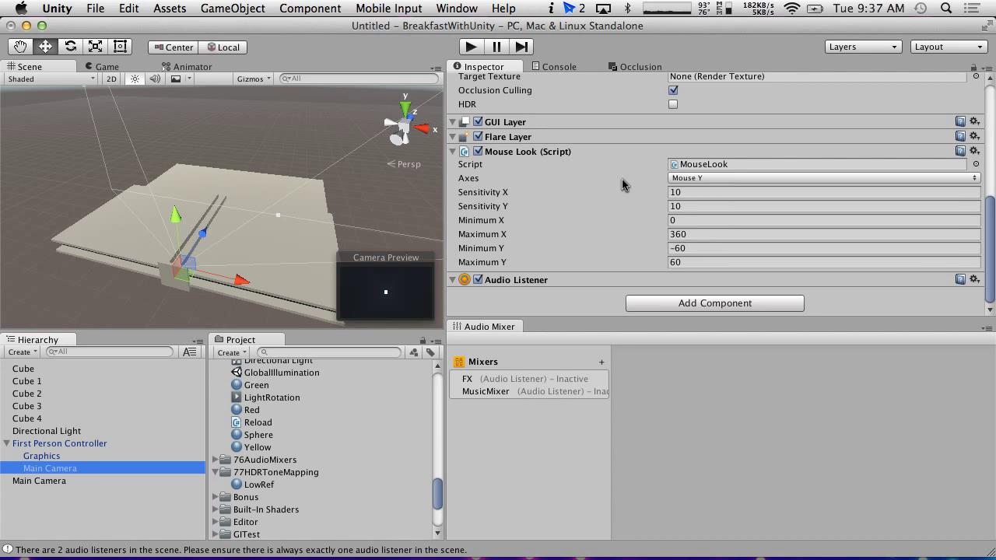
left_click(673, 105)
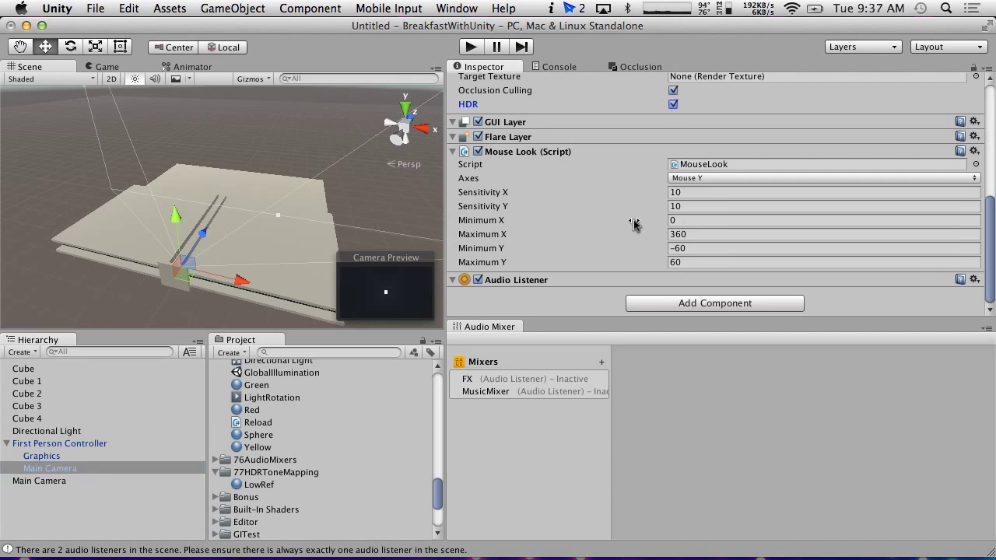
Add the Tonemapping and Bloom components to the First Person Controller's Main Camera.
left_click(657, 303)
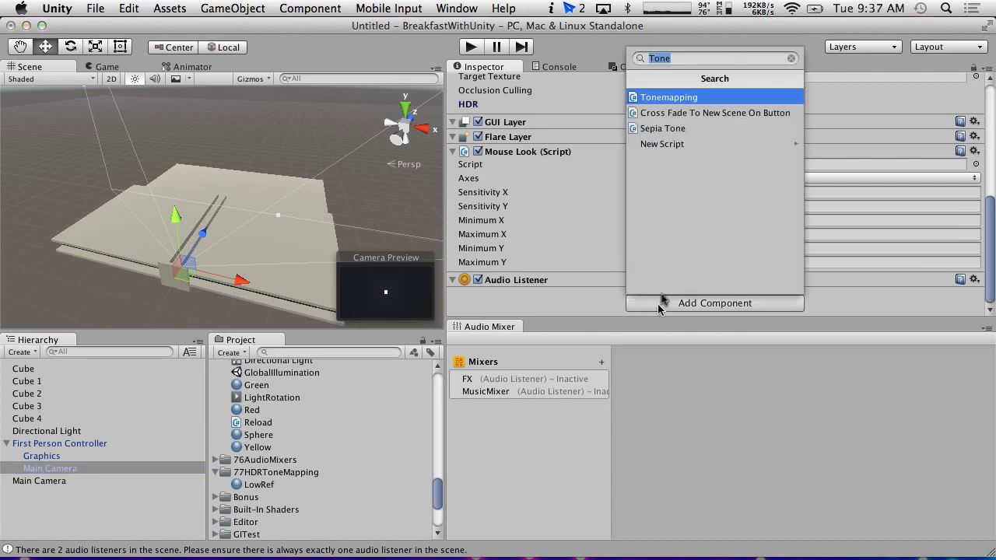
left_click(661, 97)
scroll(646, 210, "down", 3)
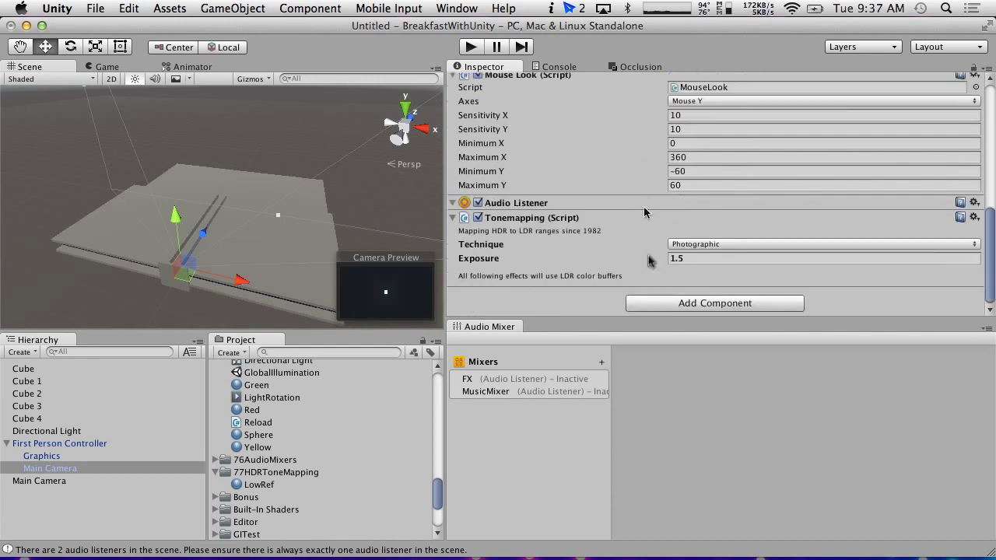
left_click(671, 304)
type("bloom")
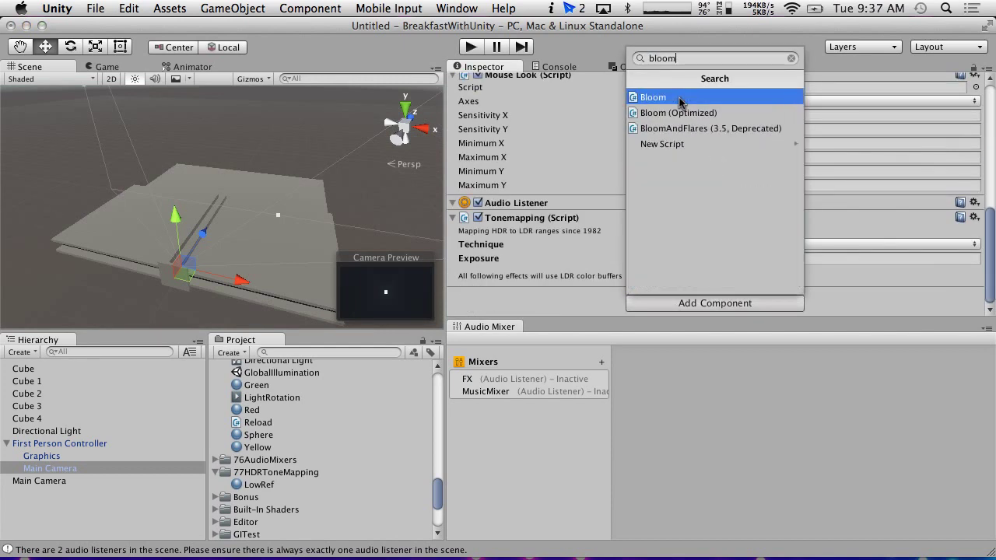
key("Return")
scroll(579, 124, "down", 5)
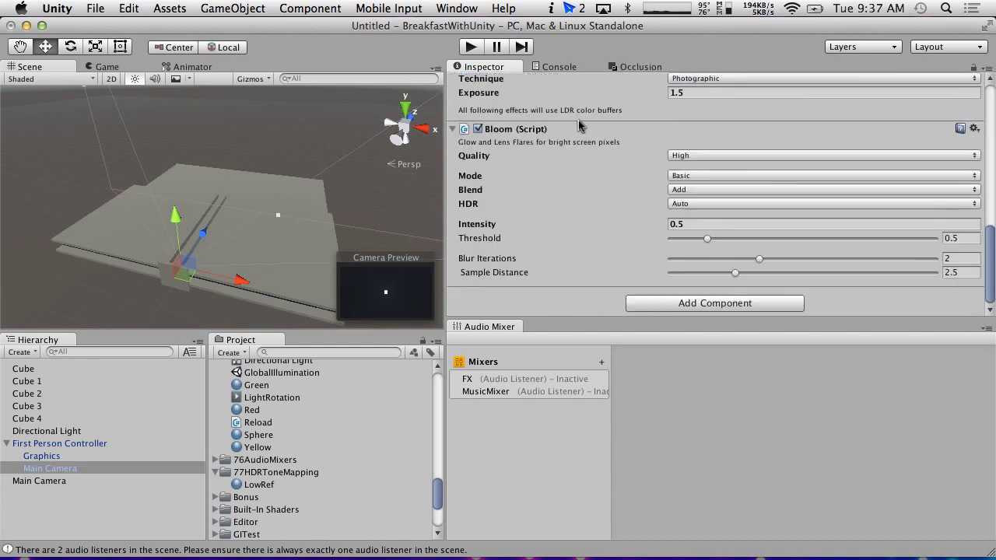
Set the Tonemapping technique to Adaptive Reinhard Auto White, with the component ordered below Bloom, and play-test the corridor.
scroll(584, 129, "up", 3)
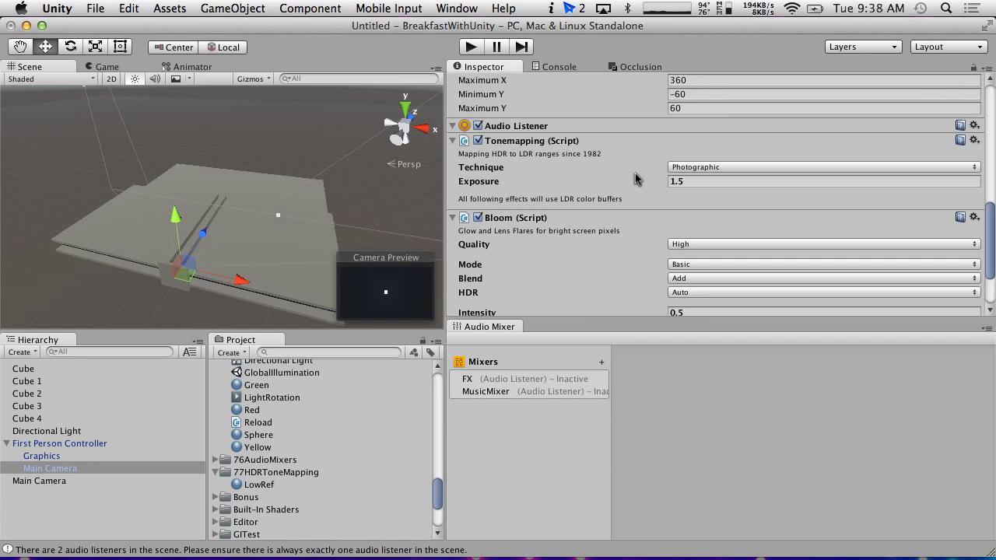
scroll(630, 179, "up", 1)
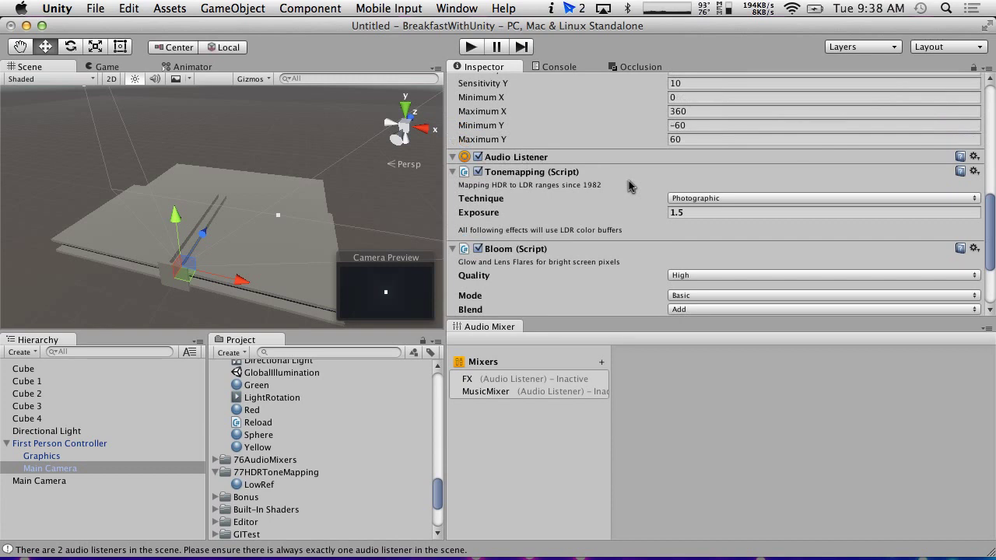
left_click(678, 199)
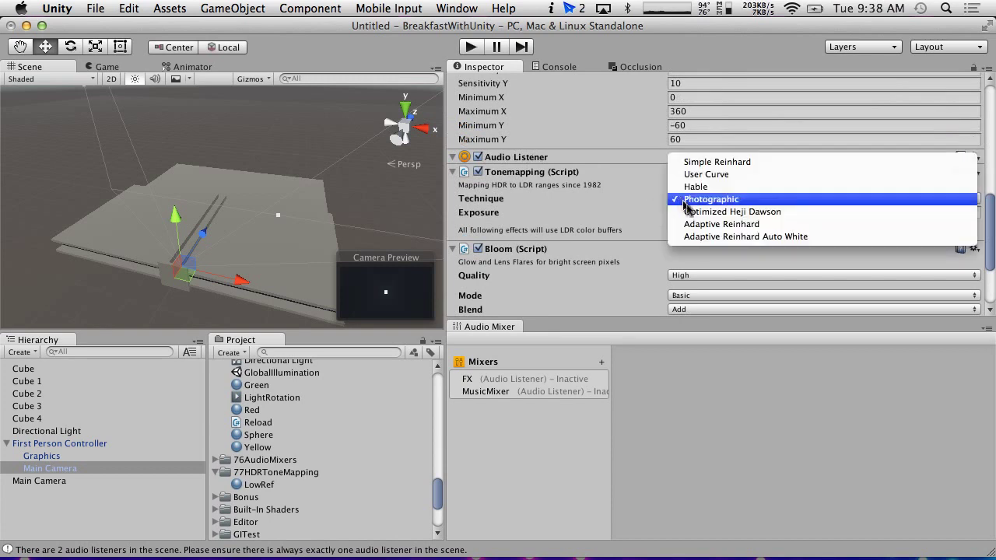
left_click(761, 236)
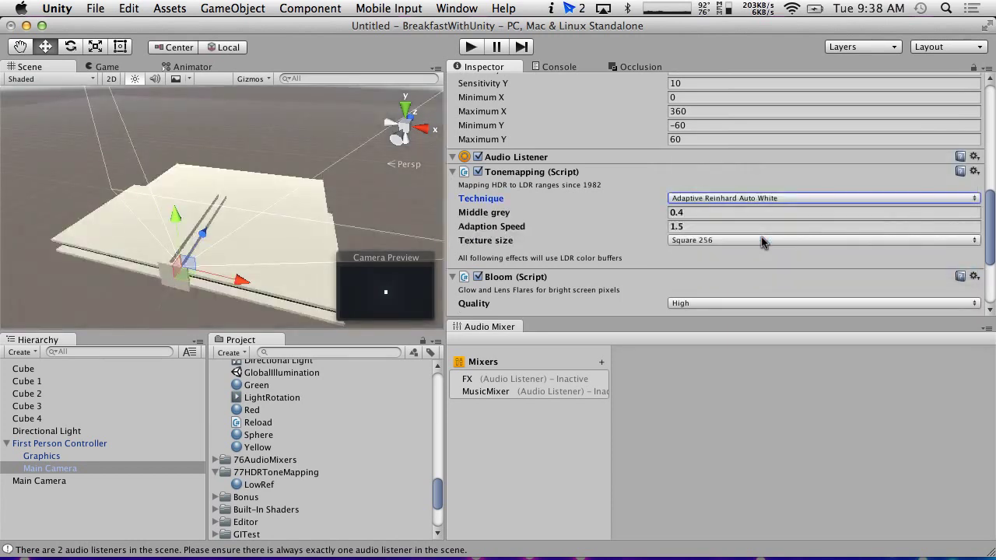
left_click(470, 48)
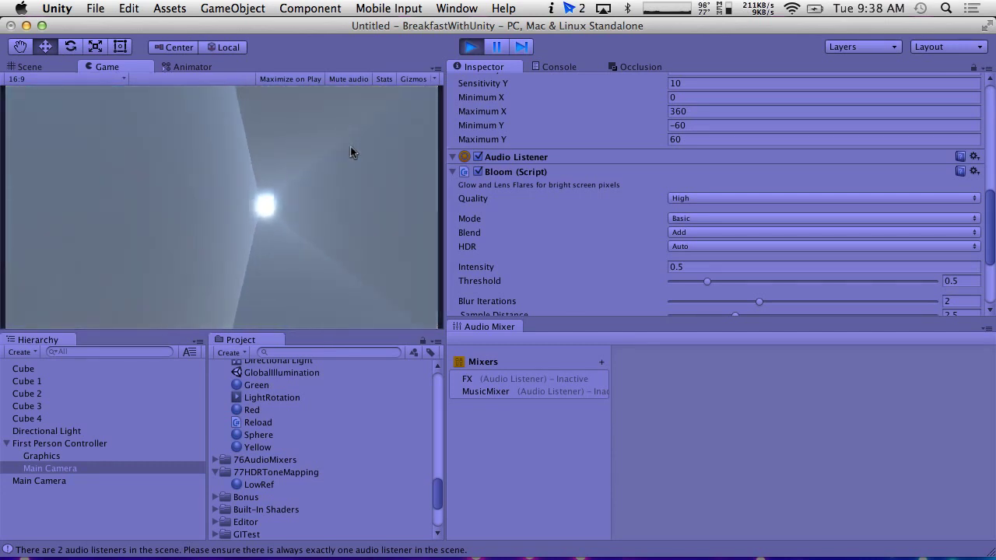
left_click(471, 47)
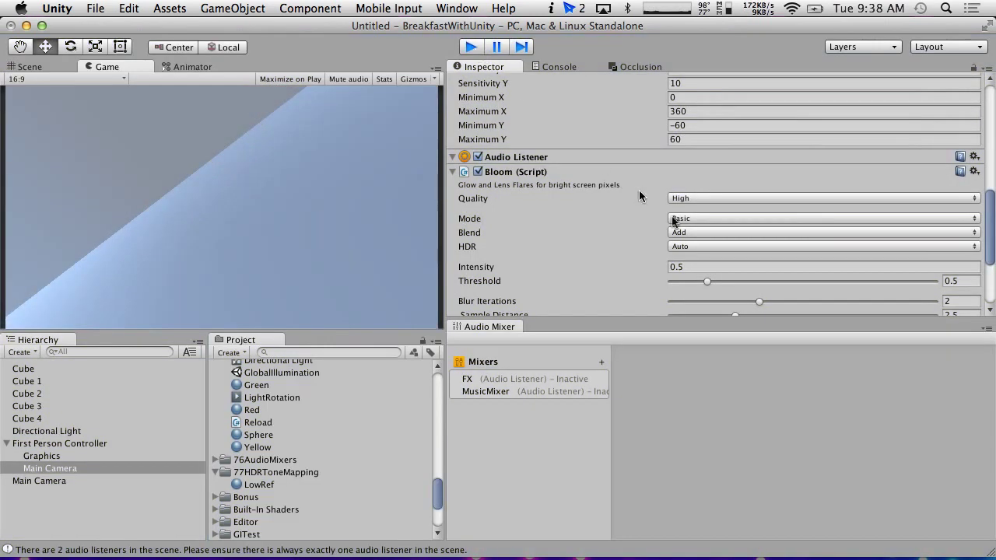
Change the Tonemapping technique to Adaptive Reinhard and start playing the scene.
scroll(745, 286, "down", 5)
left_click(721, 221)
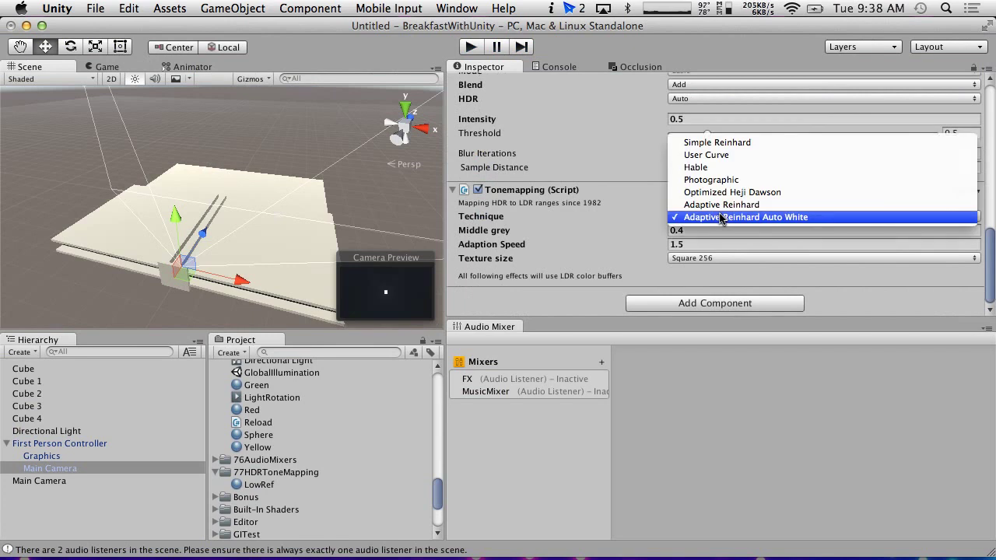
left_click(720, 207)
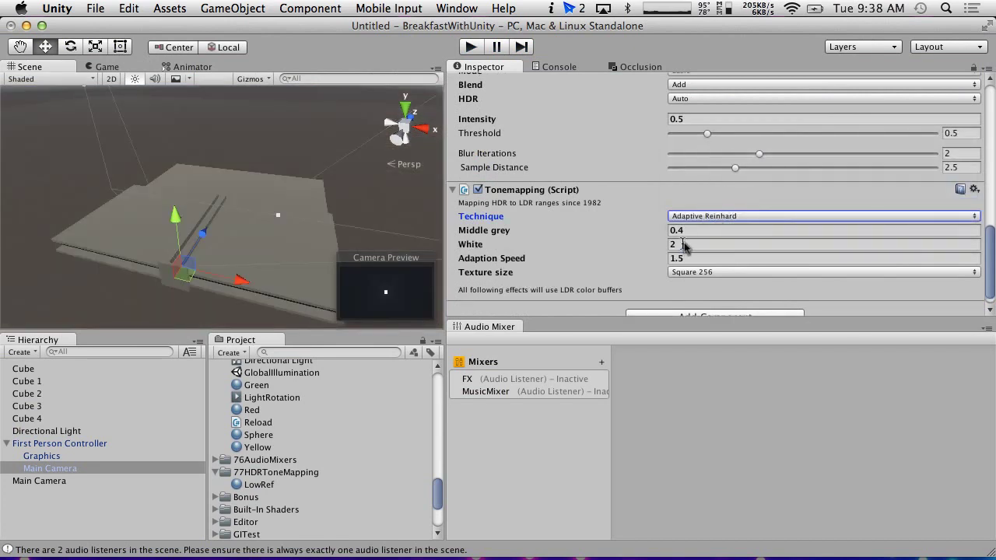
left_click(470, 48)
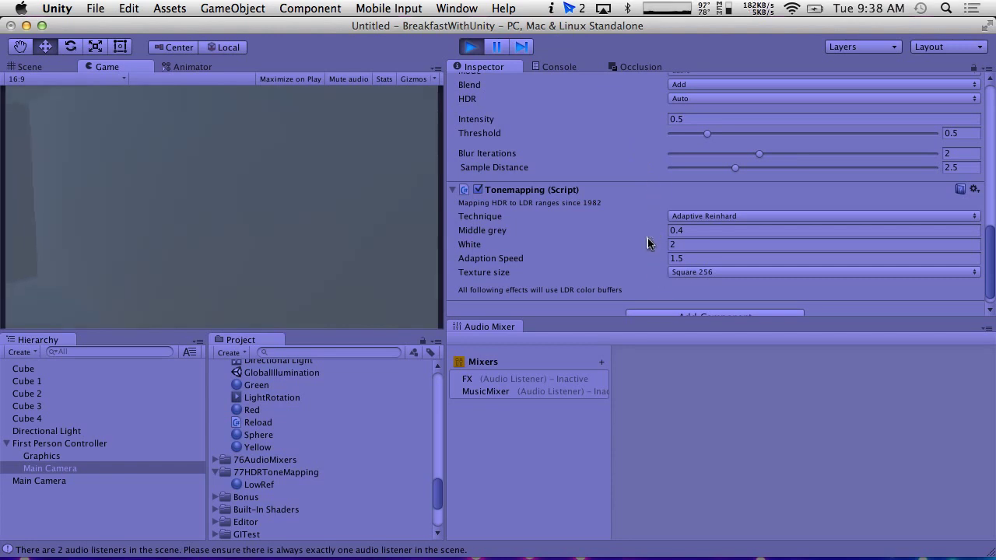
During playback, try a Tonemapping white value of 5 and a middle grey of 0.2, checking each in the corridor.
mouse_move(650, 247)
left_mouse_down()
mouse_move(627, 247)
mouse_move(738, 247)
mouse_move(642, 248)
left_mouse_up()
left_click(335, 234)
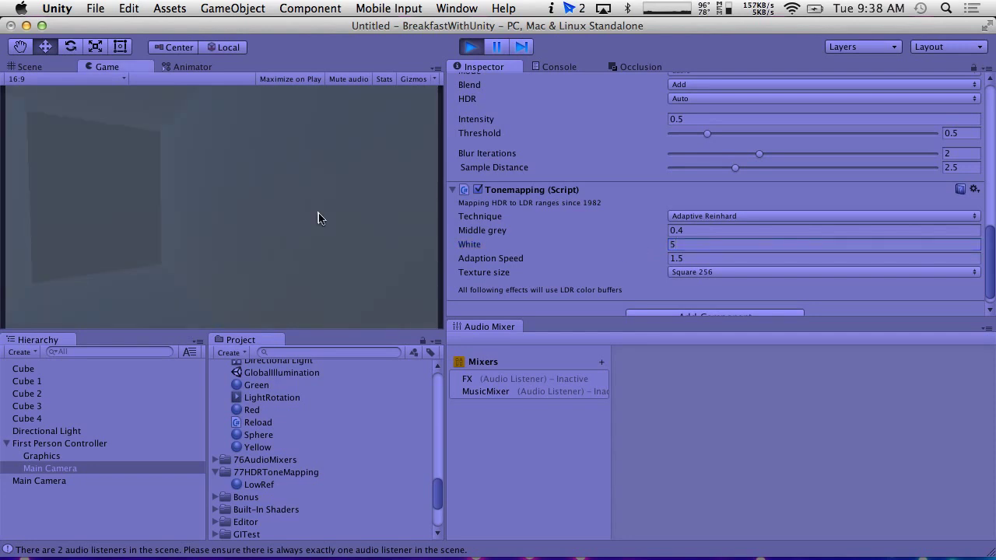
mouse_move(654, 231)
left_mouse_down()
mouse_move(638, 231)
mouse_move(646, 231)
left_mouse_up()
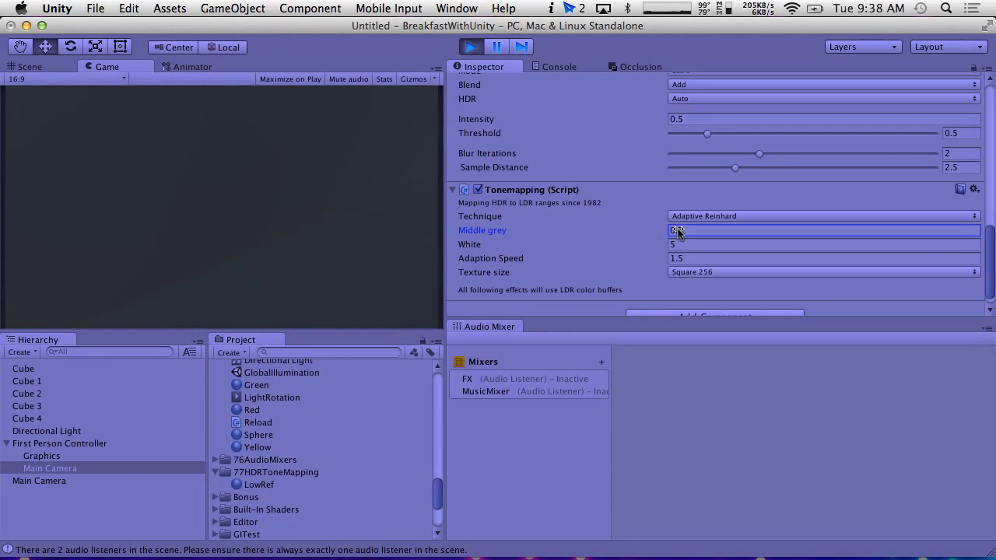
left_click(337, 223)
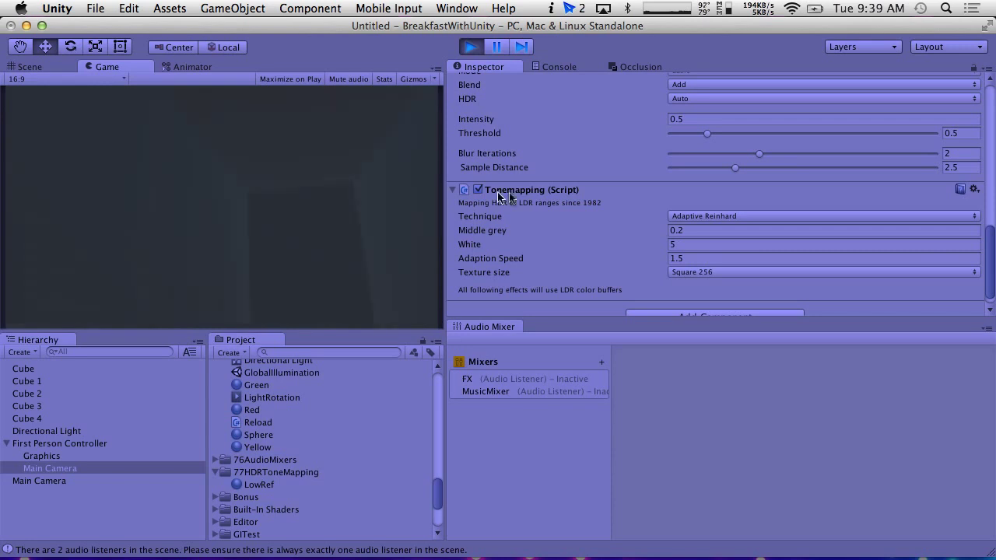
Restore the Tonemapping middle grey to 0.4 and the white value to 2.
left_click(673, 231)
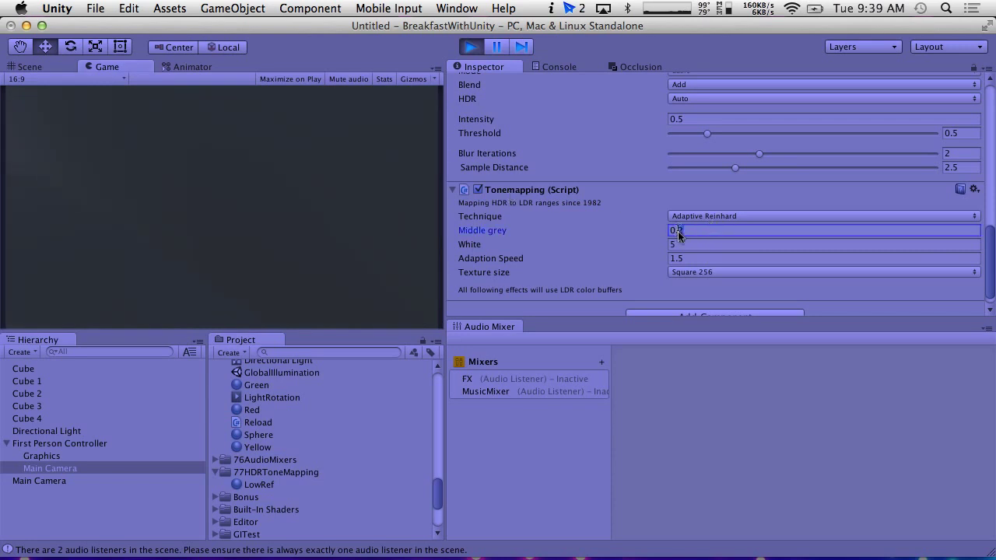
type("0.4")
key("Tab")
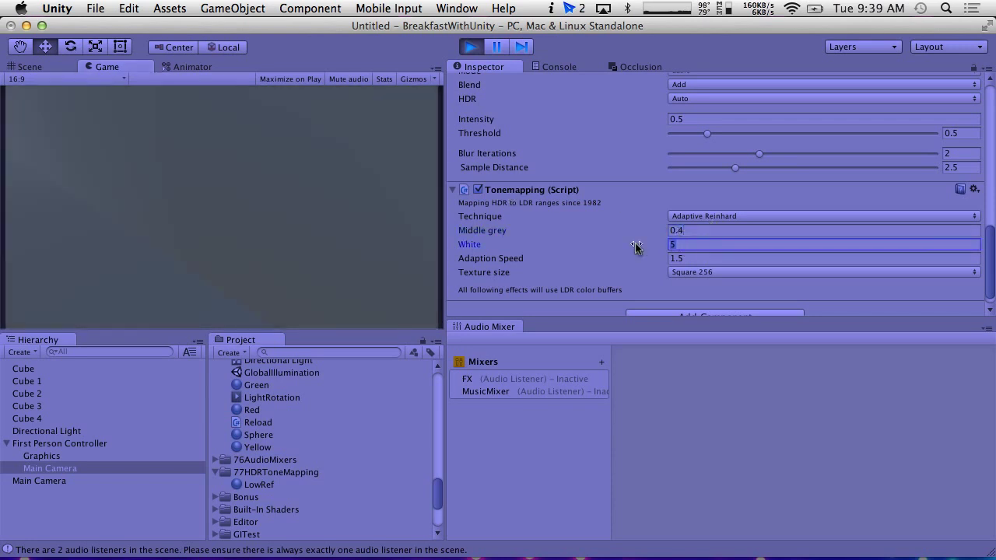
key("BackSpace")
type("2")
Walk down the corridor and out of its open end to watch the exposure adapt to the daylight.
left_click(353, 205)
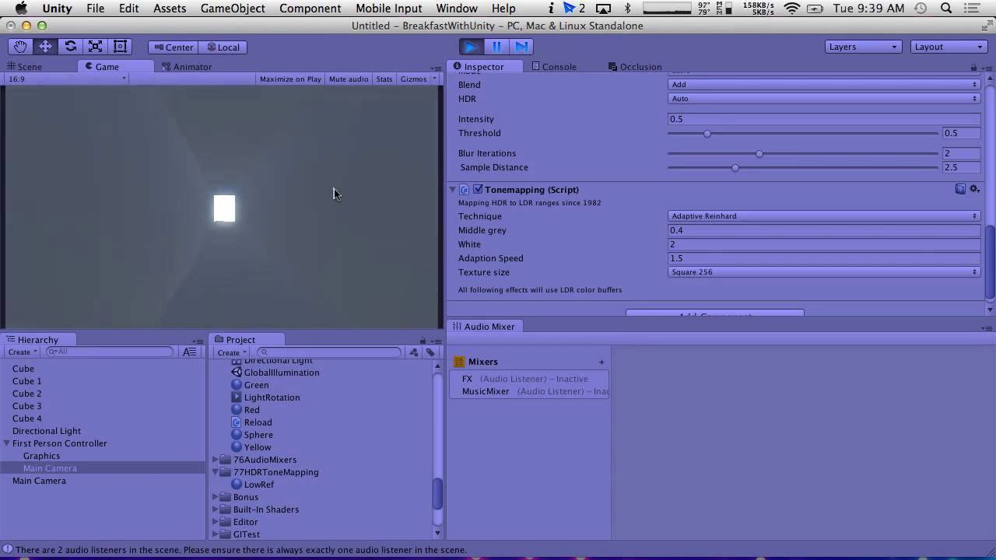
key("w")
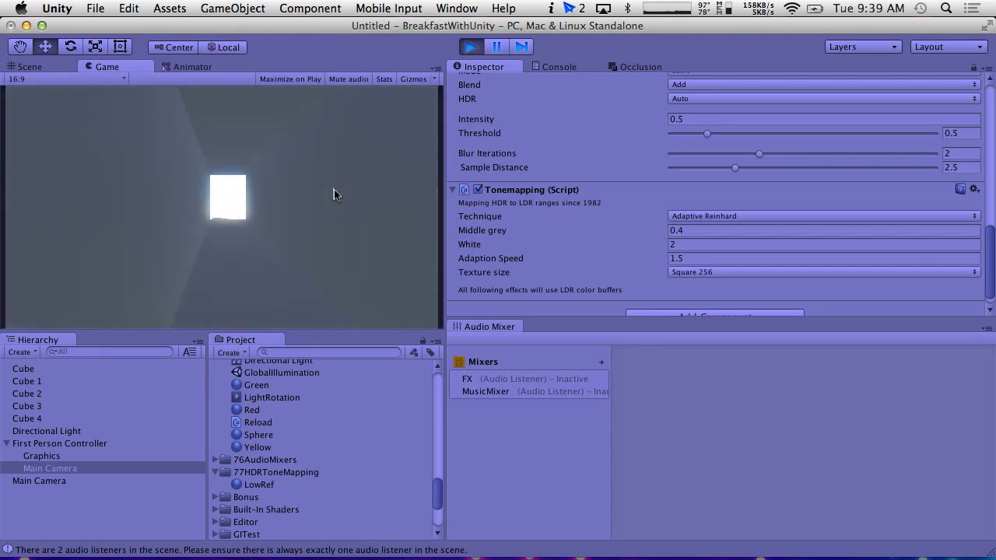
key("w")
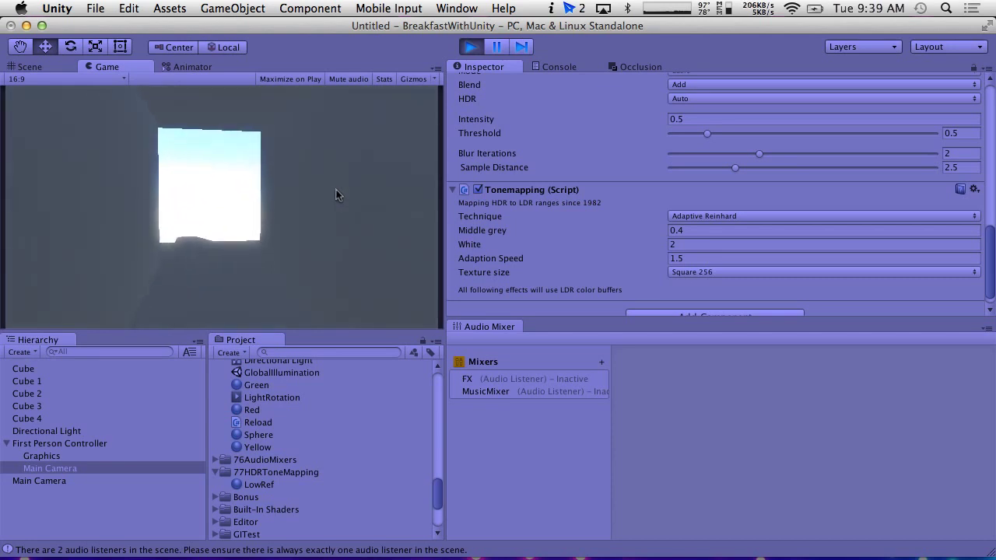
key("w")
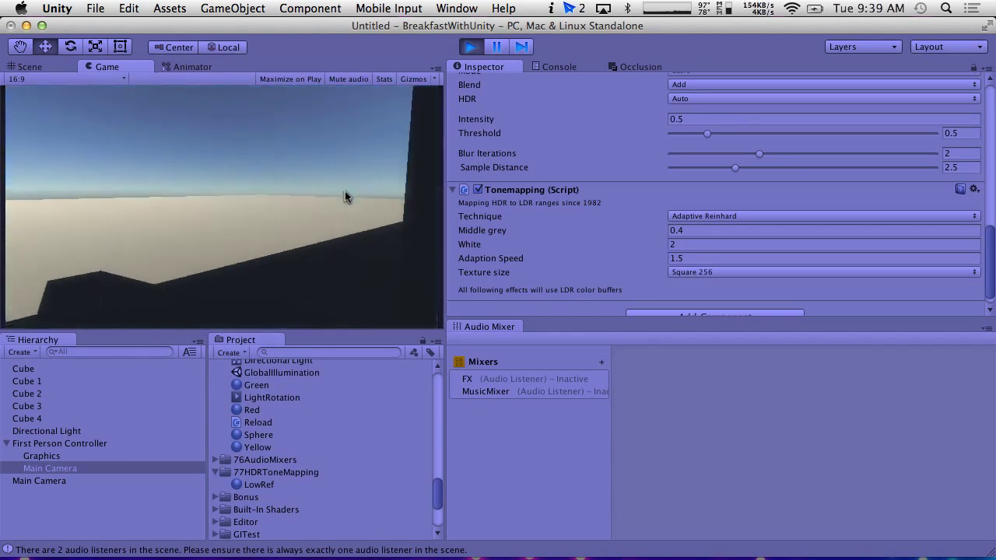
key("w")
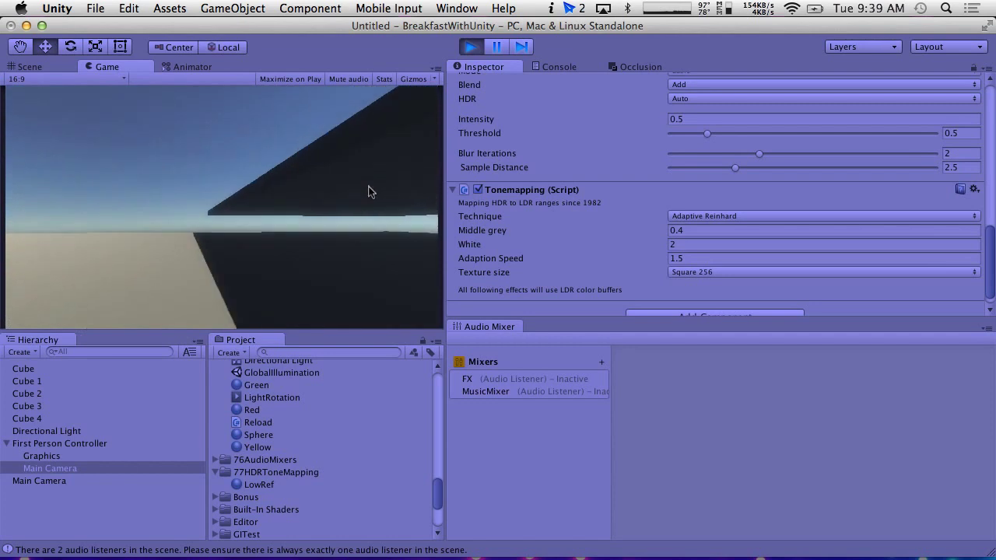
Walk back into the dark corridor, turn around and head out to the daylight to watch the exposure adapt.
key("w")
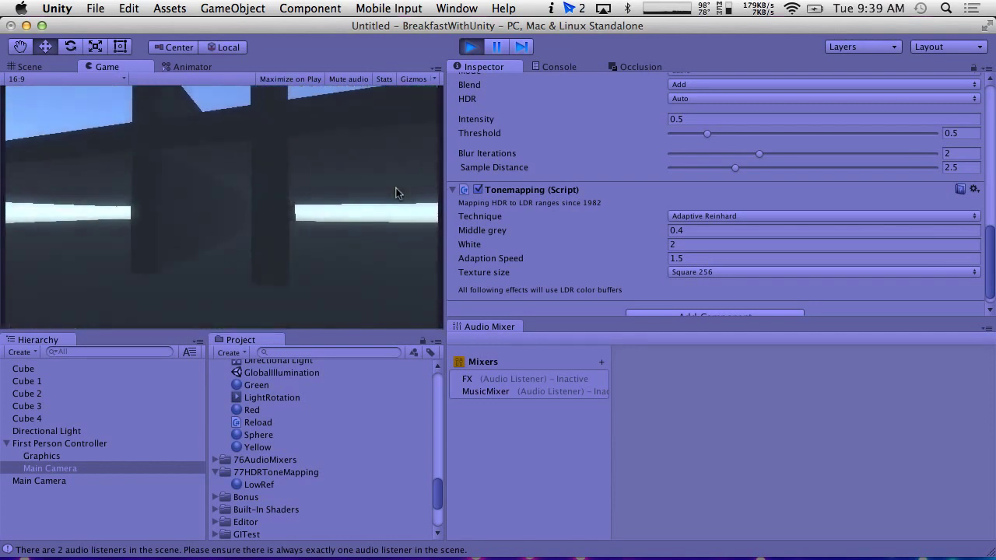
key("w")
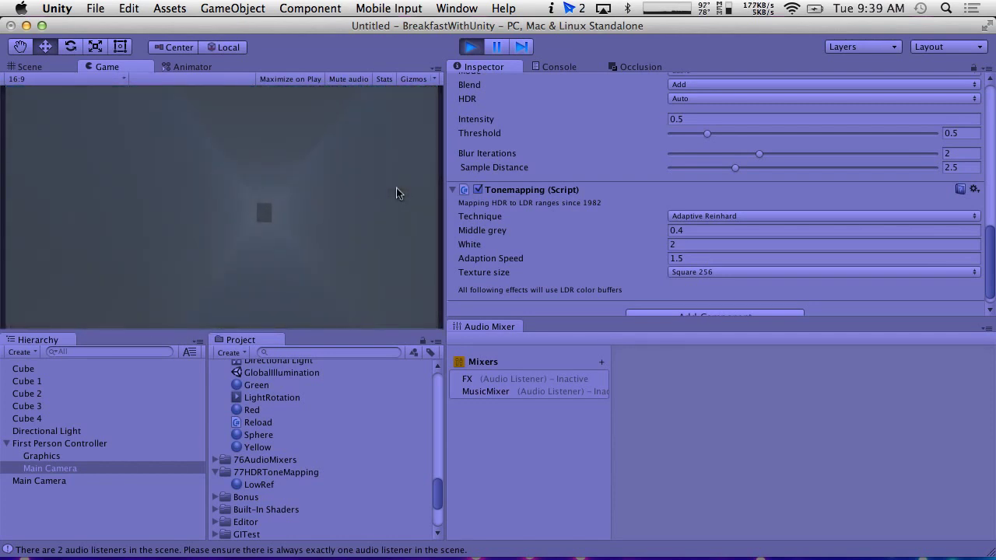
key("w")
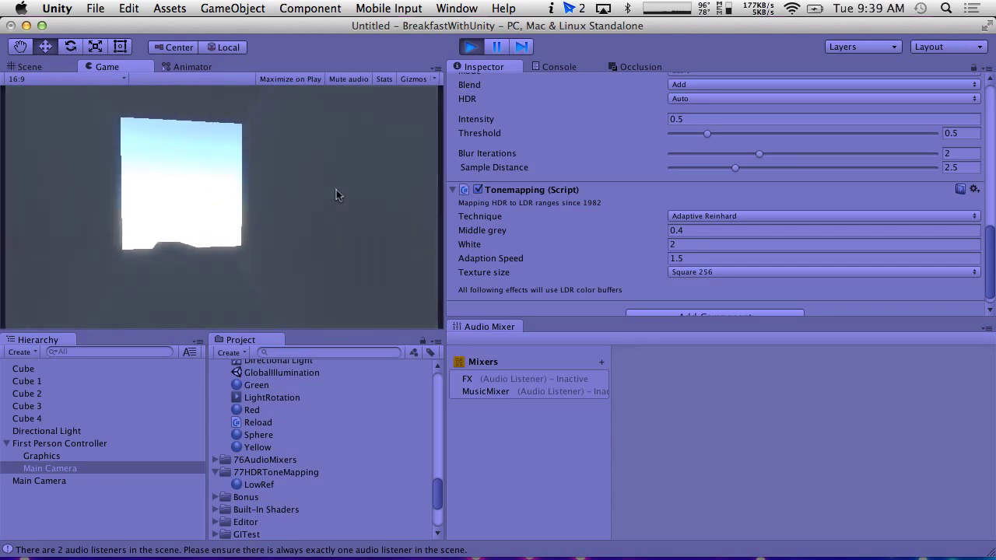
key("a")
key("w")
key("w")
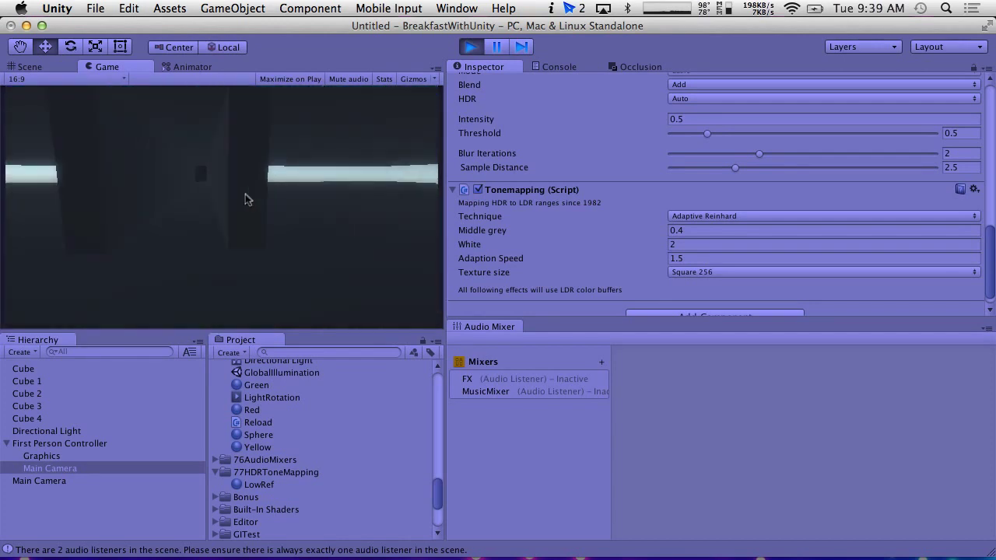
Look at the corridor entrance from outside, walk in and out once more to compare the exposure, and stop playback.
key("s")
key("a")
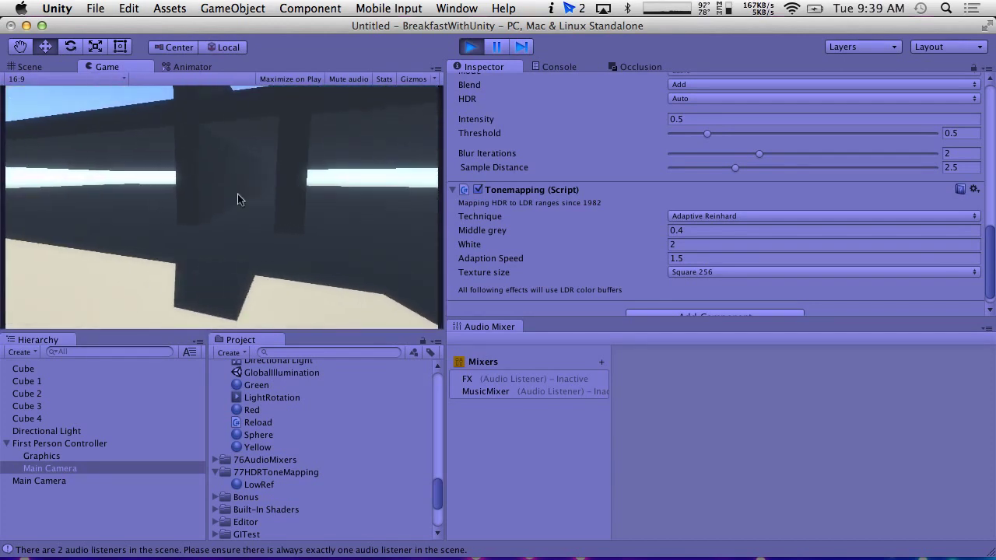
key("w")
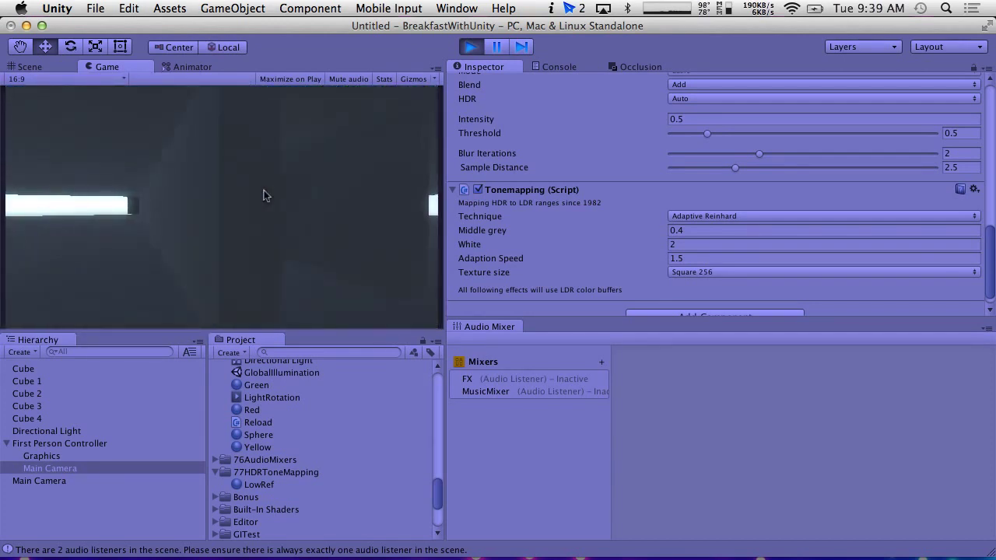
key("w")
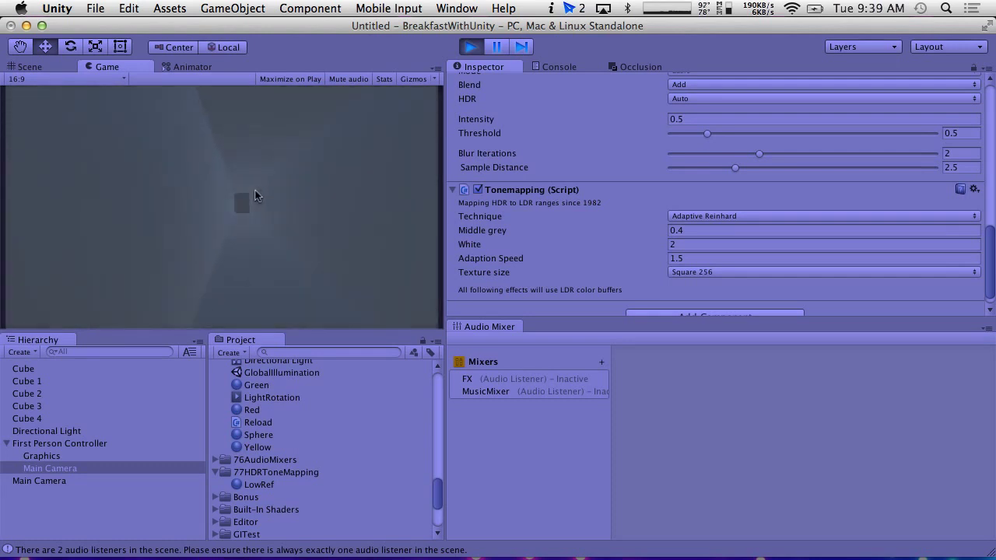
key("w")
key("d")
key("w")
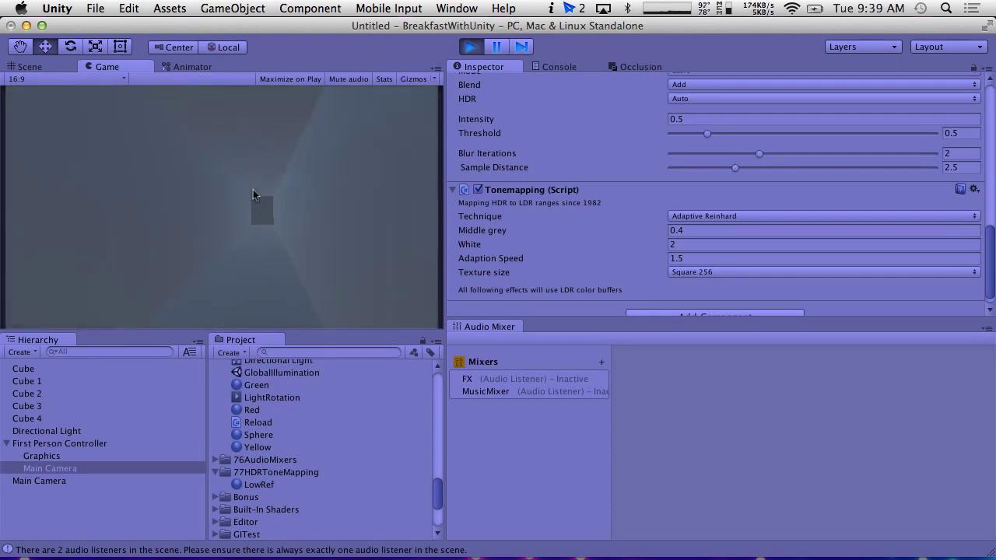
key("w")
key("w")
key("w")
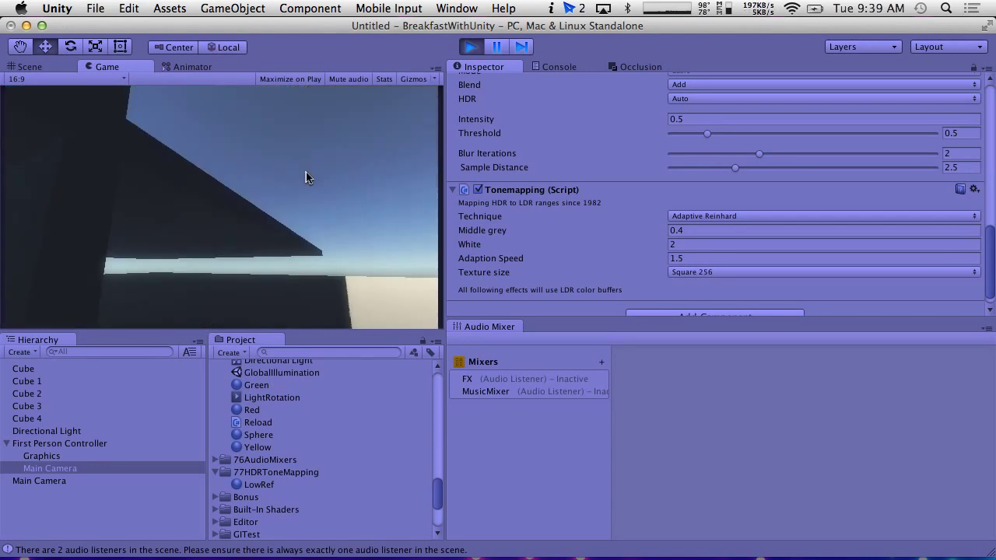
left_click(471, 47)
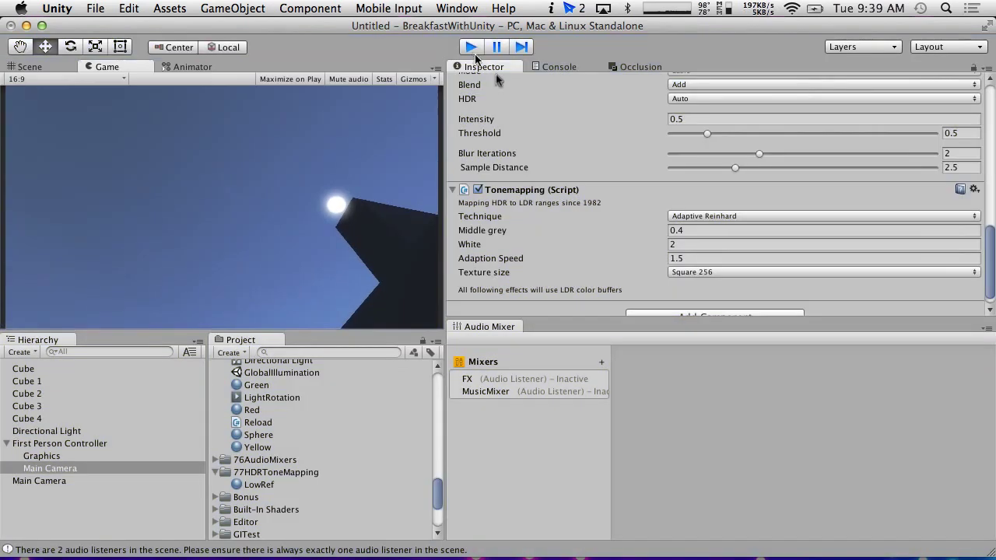
Try a Tonemapping Adaption Speed of 0.3 by playing the scene and walking out of the corridor, and stop playback.
left_click(599, 257)
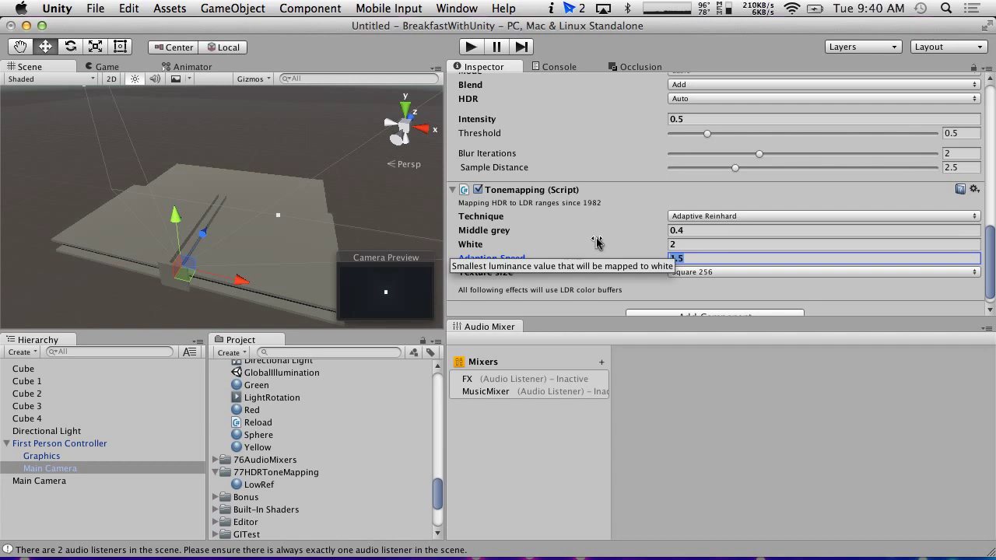
left_click(471, 48)
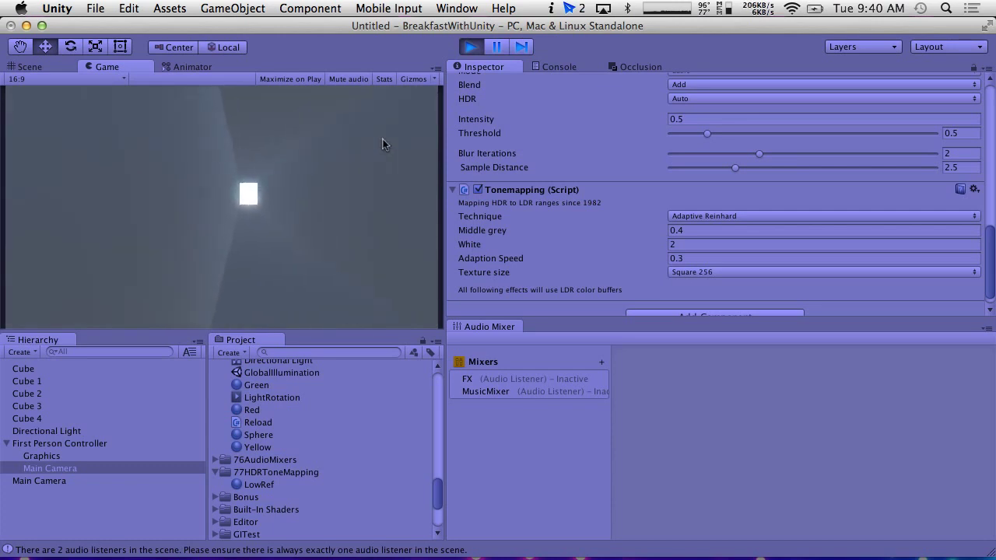
key("w")
key("w")
key("w")
key("w")
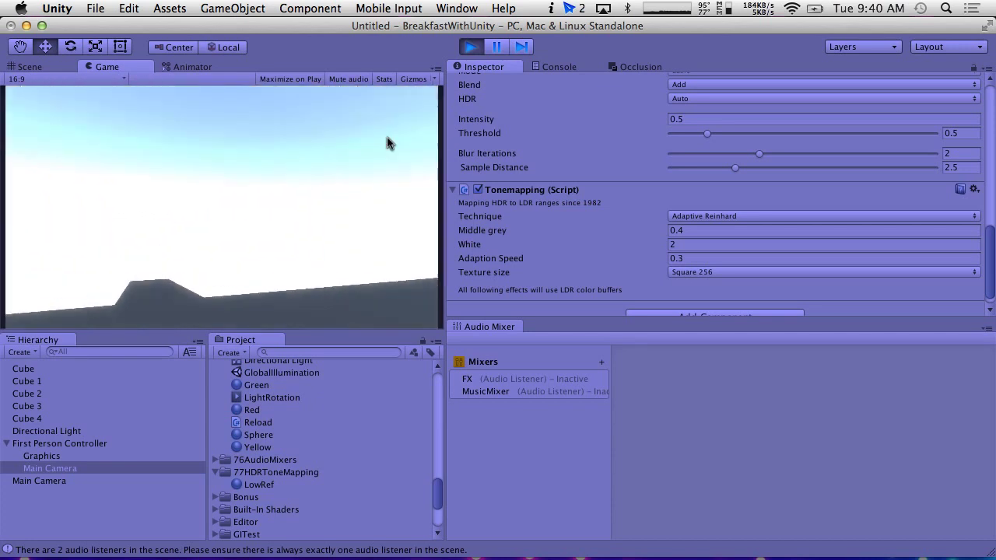
key("a")
key("a")
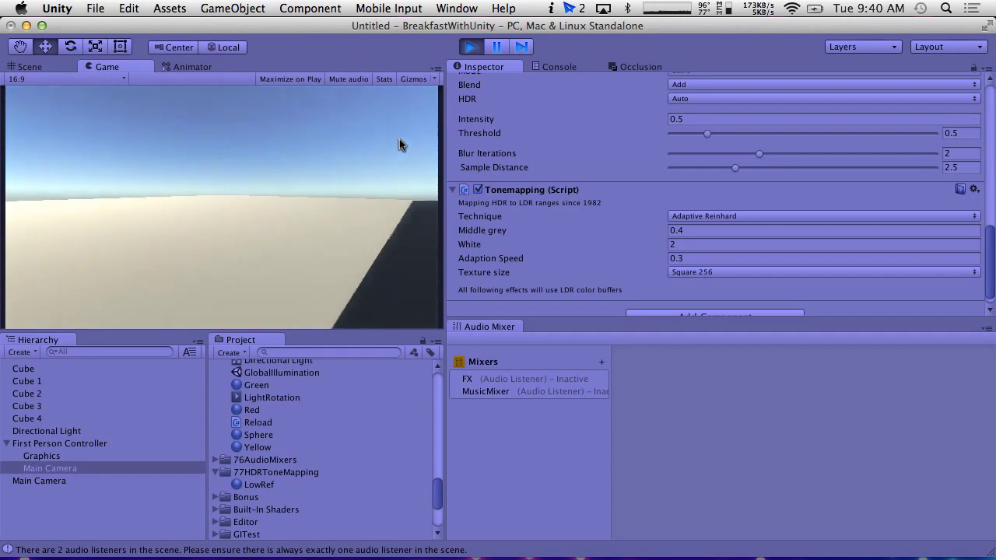
key("s")
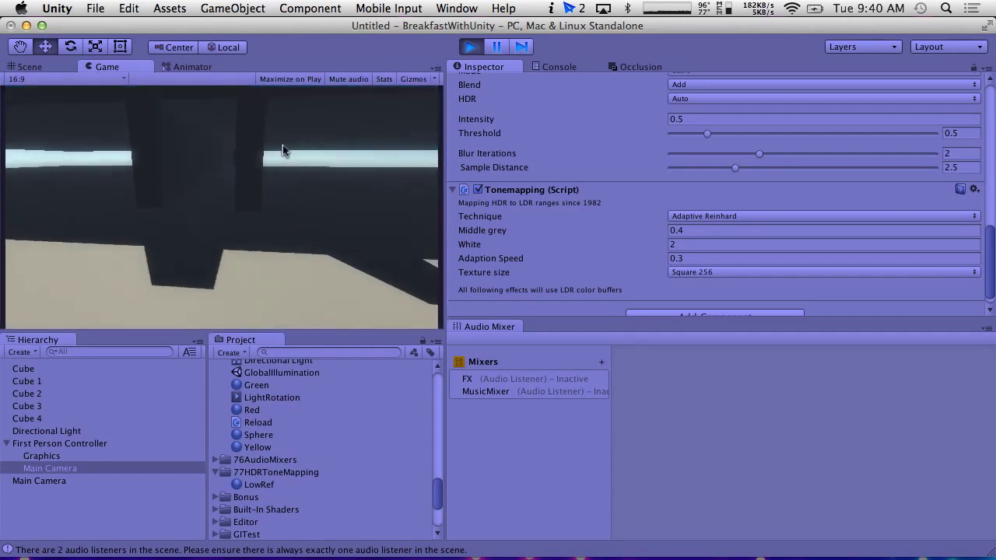
key("w")
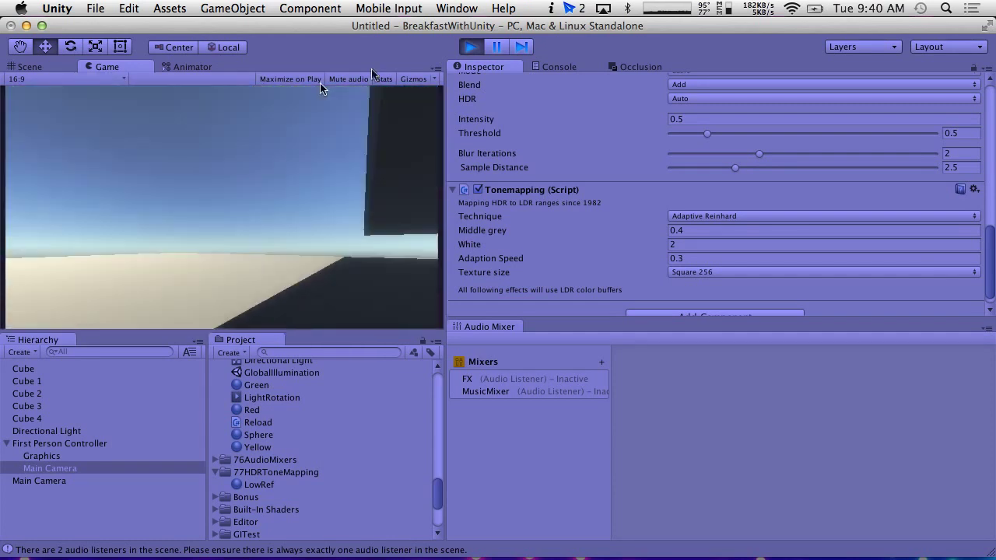
left_click(471, 47)
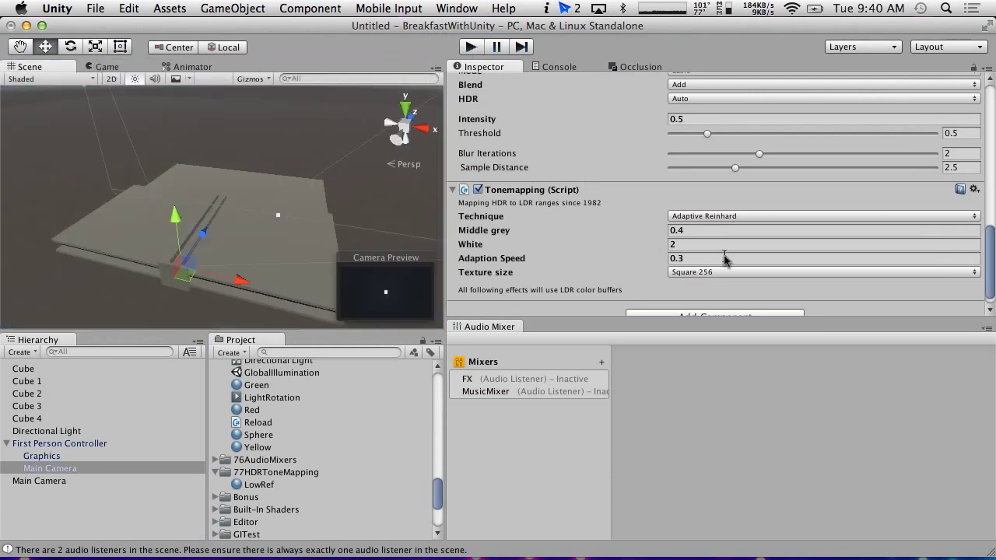
Set the Tonemapping Adaption Speed to 0.75 and start playing the scene.
key("Return")
key("BackSpace")
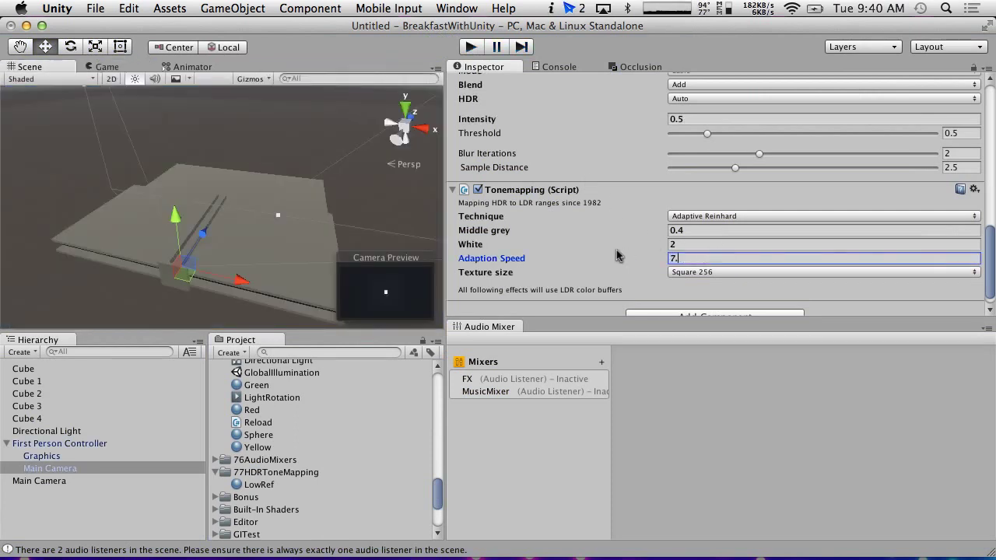
type("0.75")
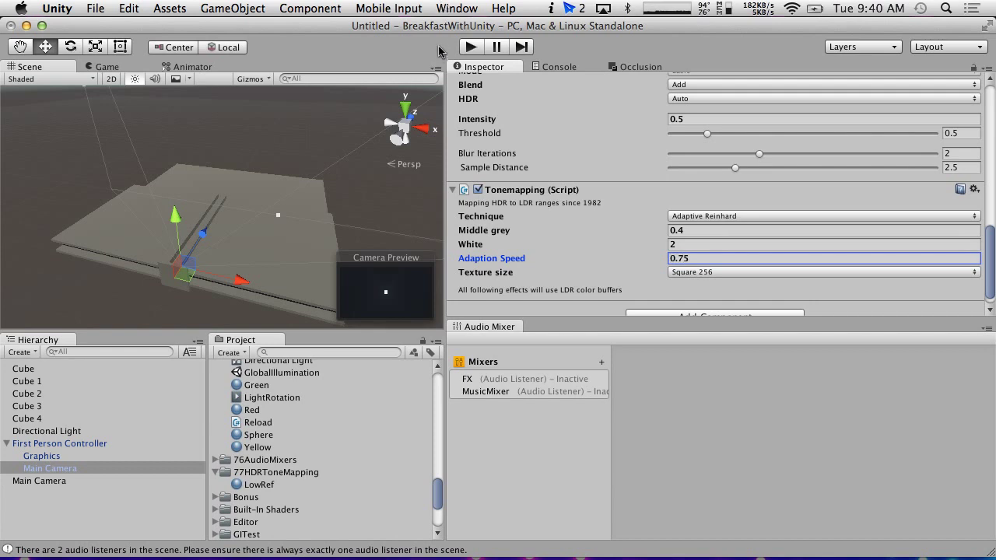
left_click(470, 46)
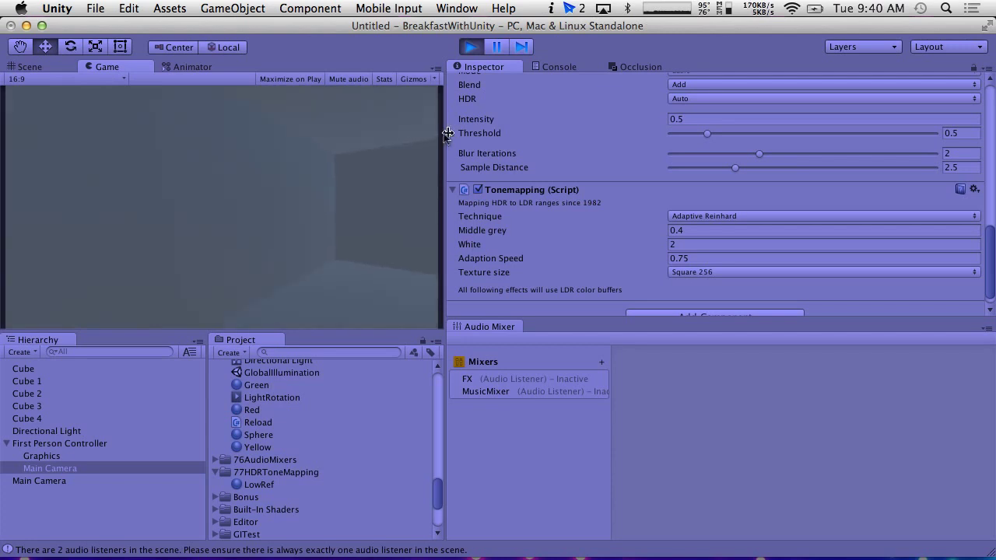
Walk along the corridor and out of its bright end to check the 0.75 adaption speed.
key("w")
key("w")
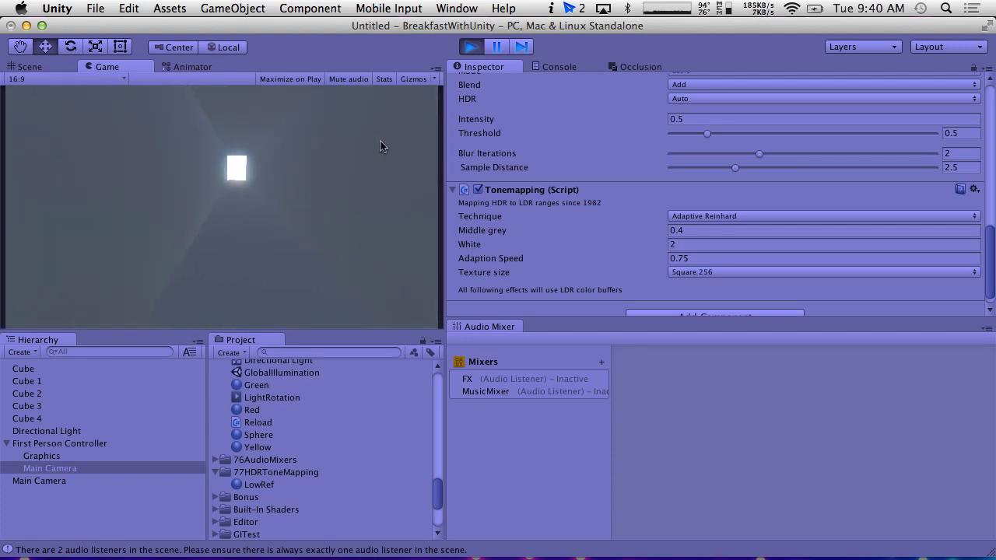
key("w")
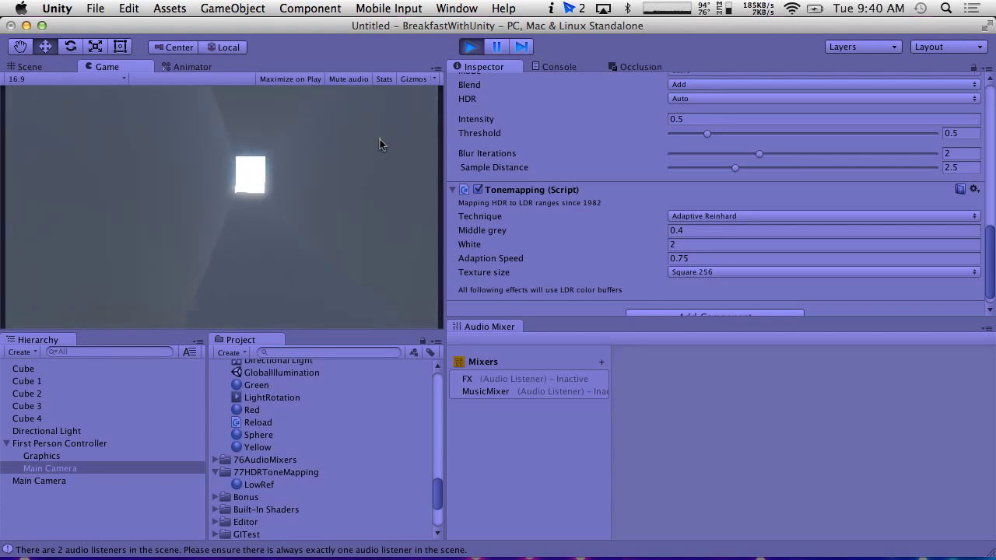
key("w")
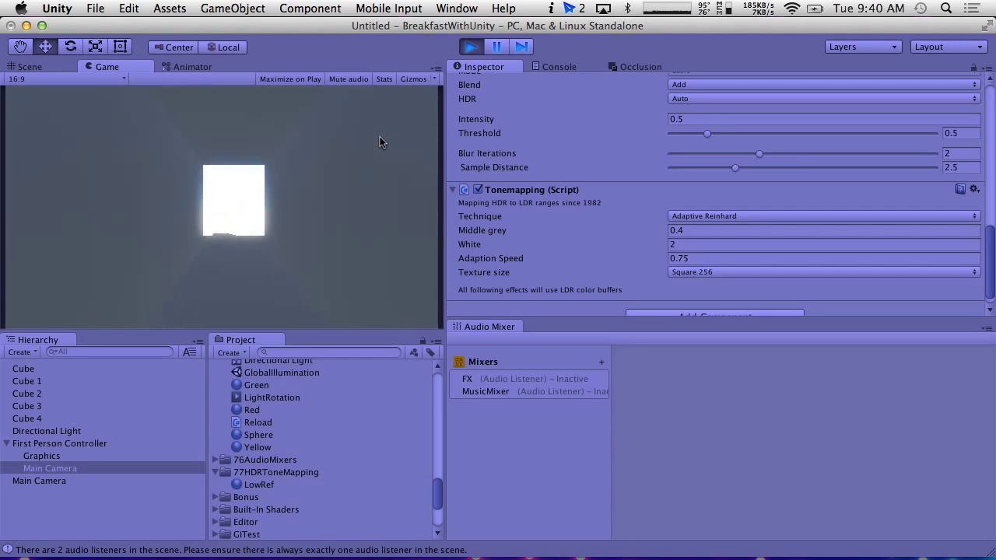
key("w")
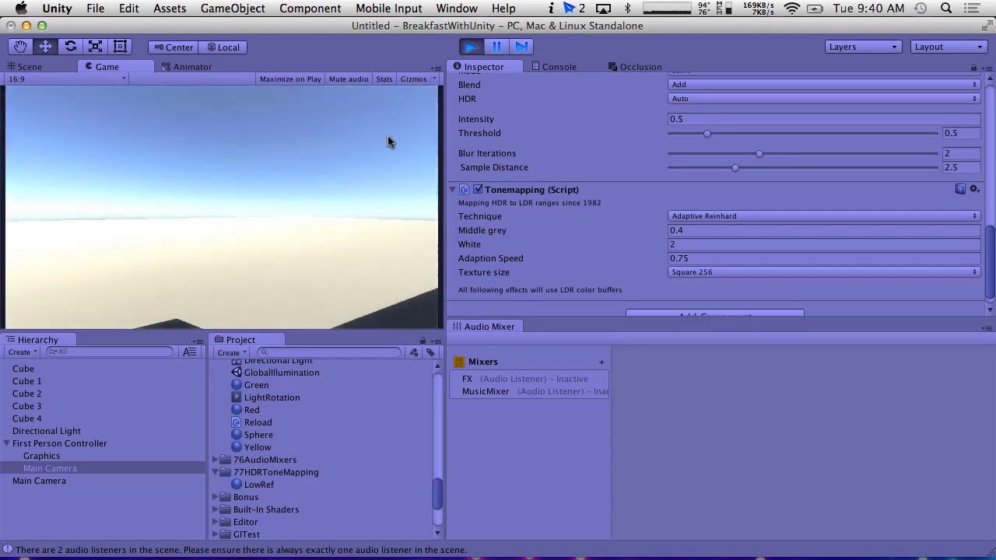
Move repeatedly between the dark corridor and the daylight outside to compare the exposure in both directions.
key("w")
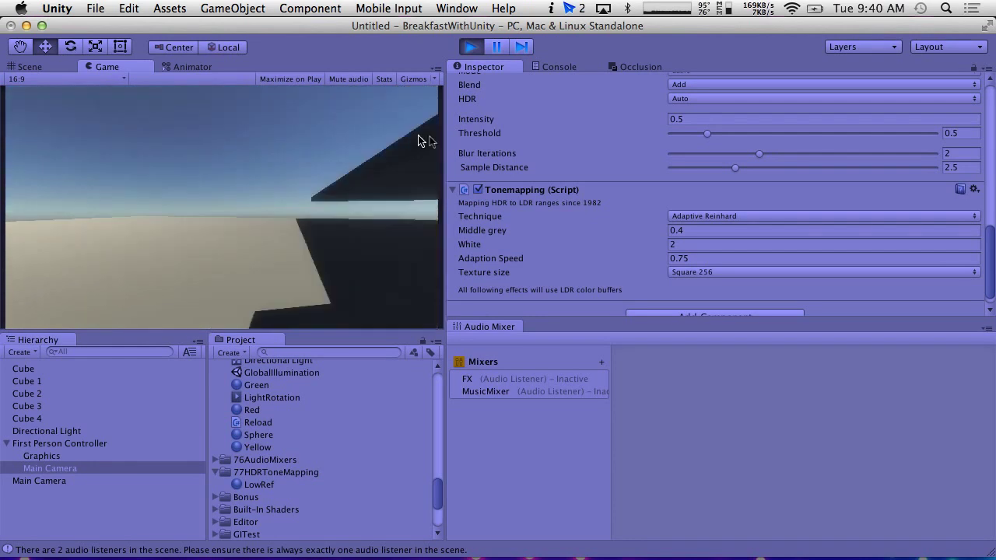
key("w")
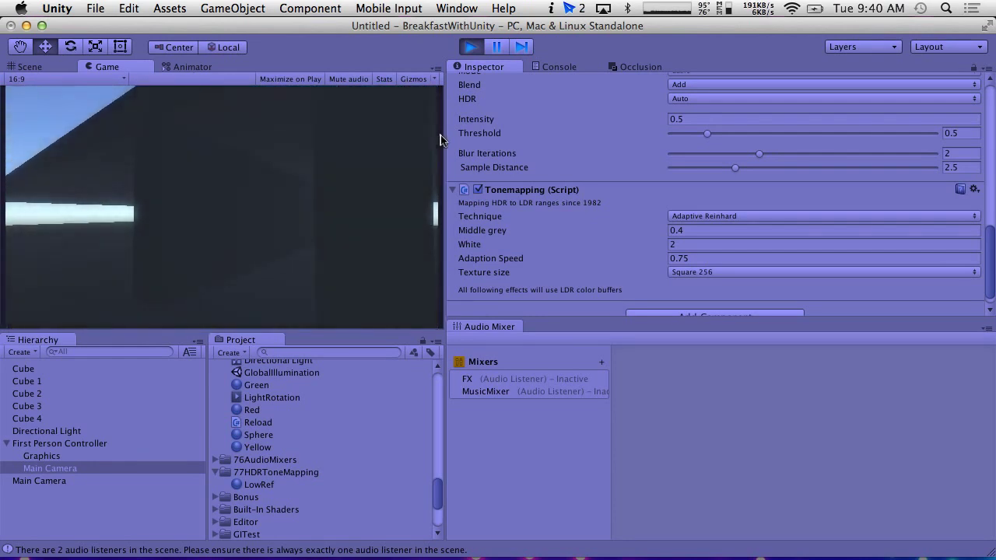
key("w")
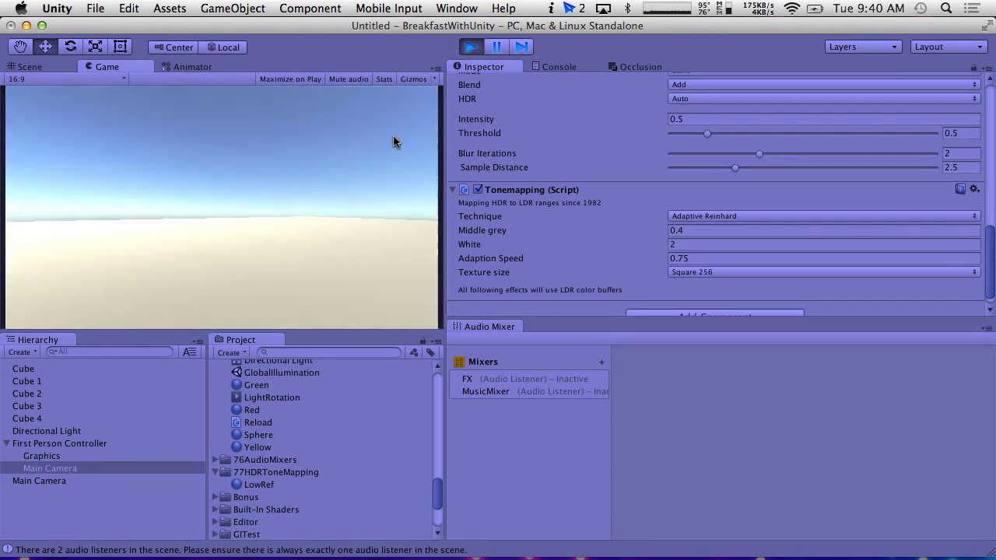
key("w")
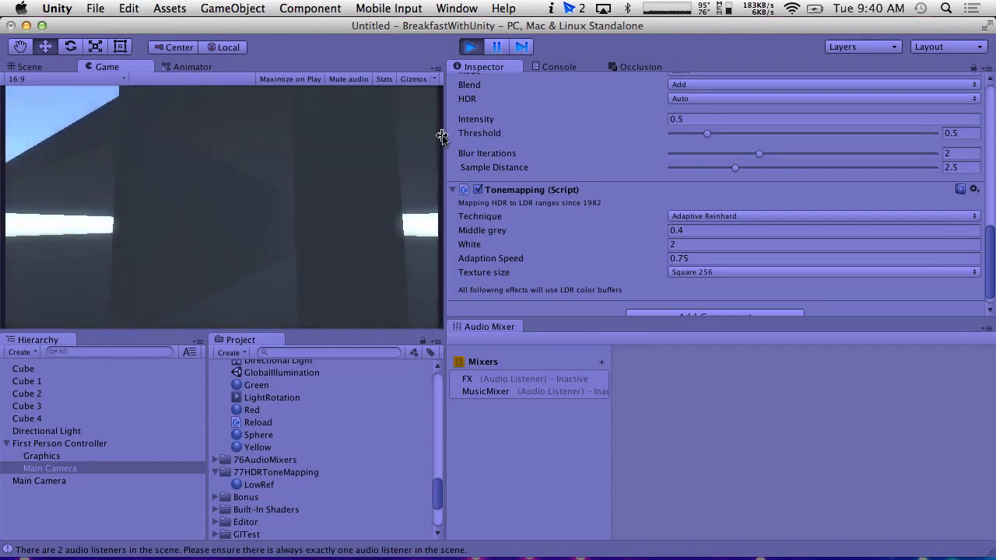
key("w")
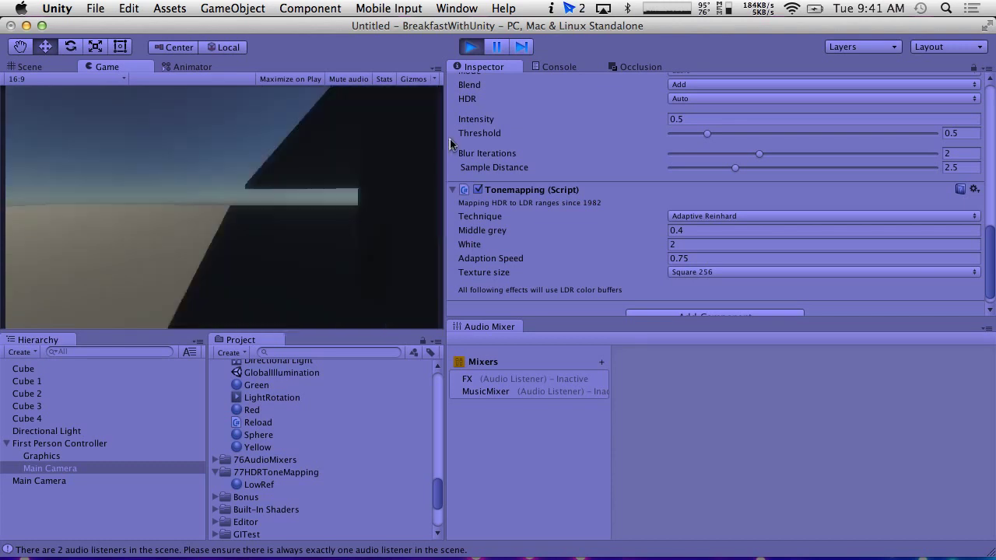
key("w")
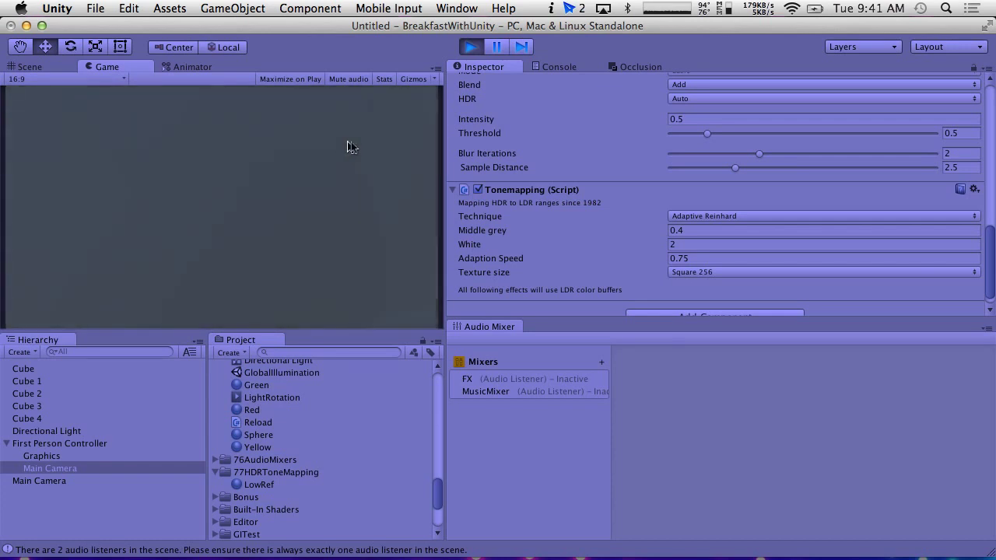
key("w")
key("w")
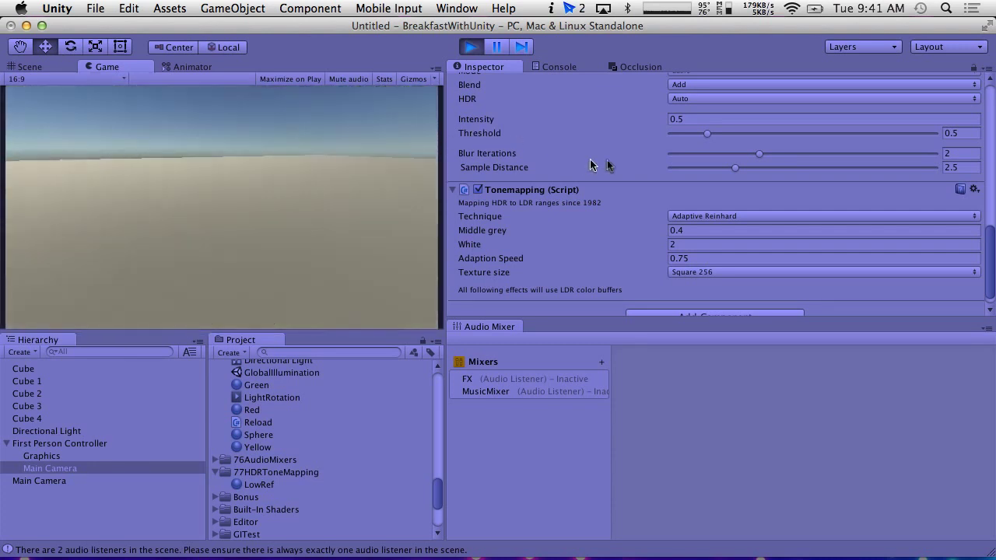
During playback, set the Tonemapping middle grey to 0.6 and walk back into the corridor to check it.
left_click_drag(649, 232, 657, 231)
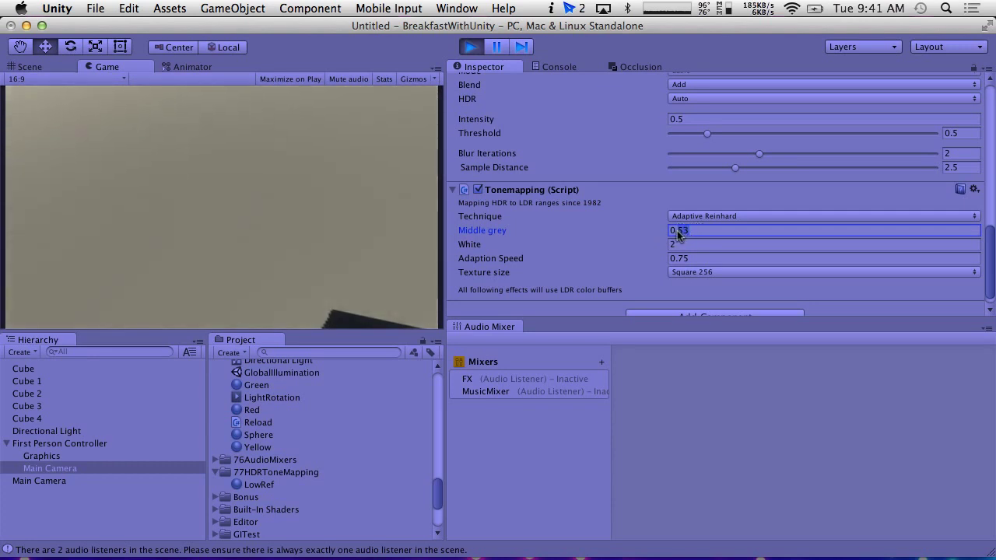
type("6")
left_click(311, 246)
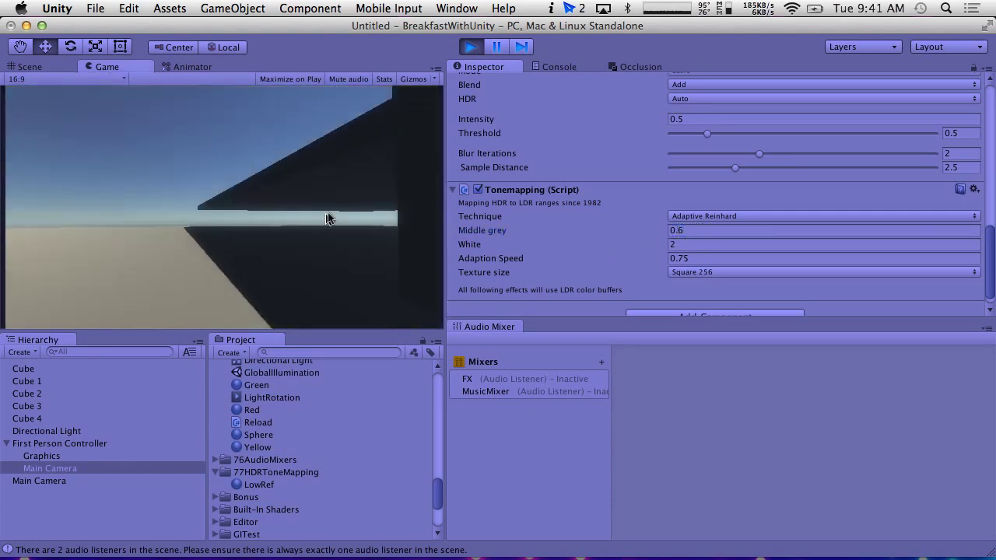
key("w")
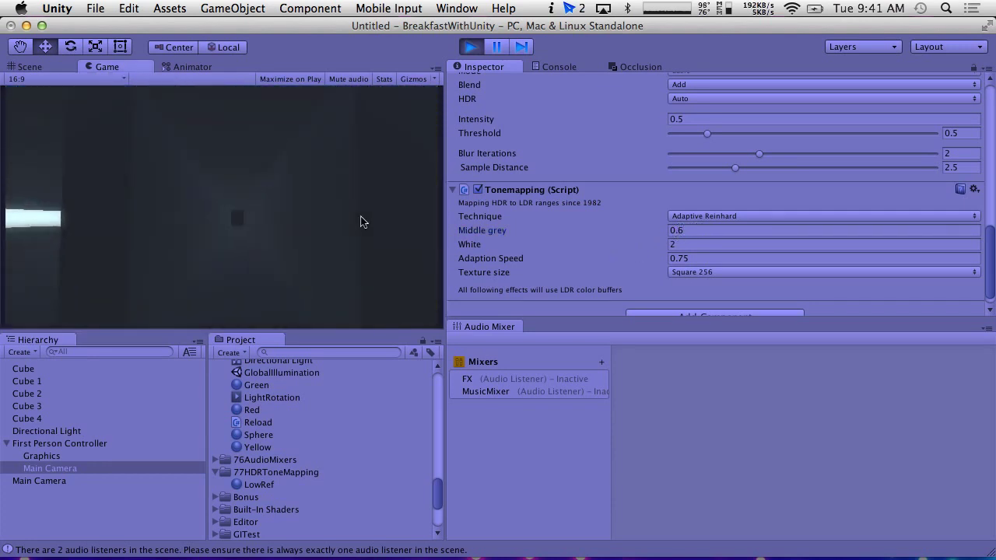
key("w")
key("w")
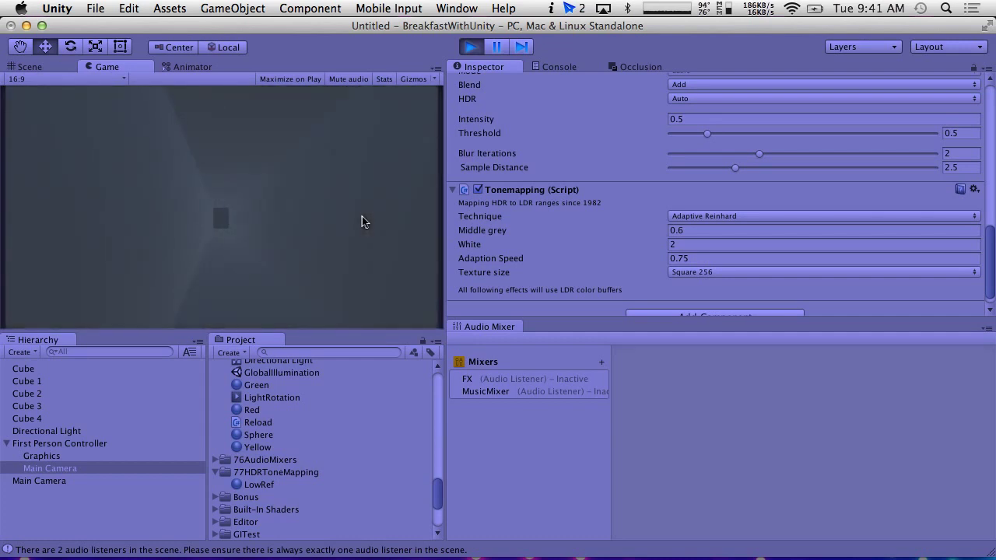
Walk through the corridor and out into daylight to check the middle grey of 0.6, and stop playback.
key("w")
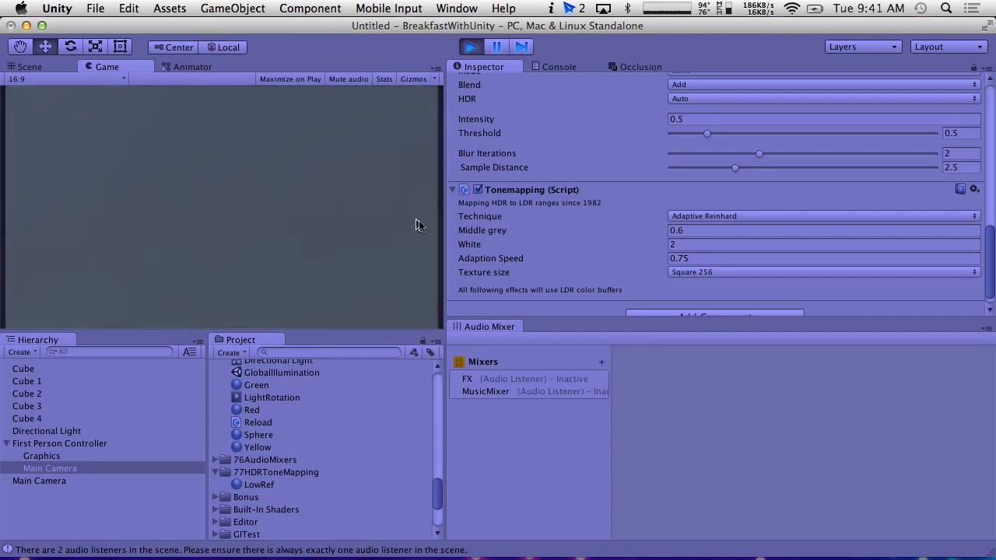
key("w")
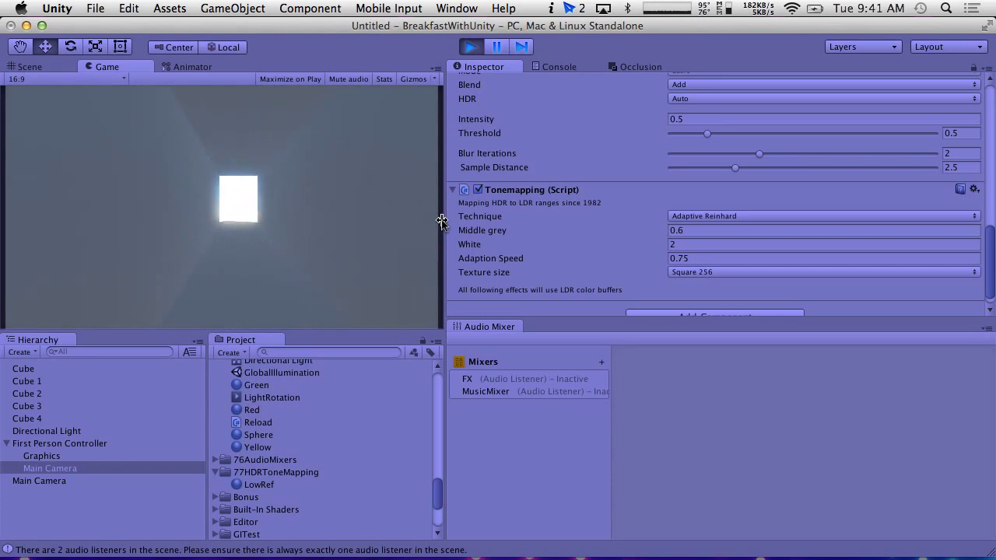
key("w")
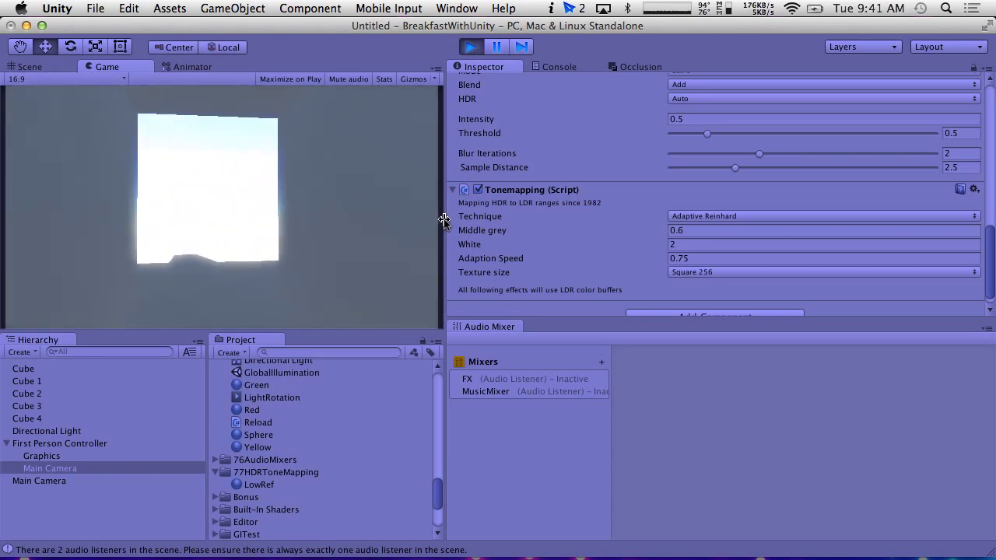
key("w")
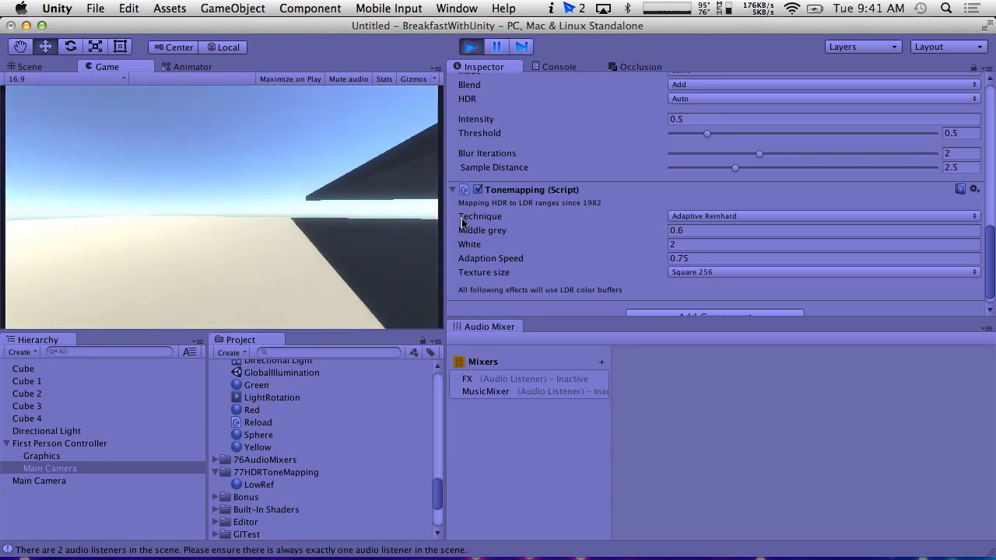
key("w")
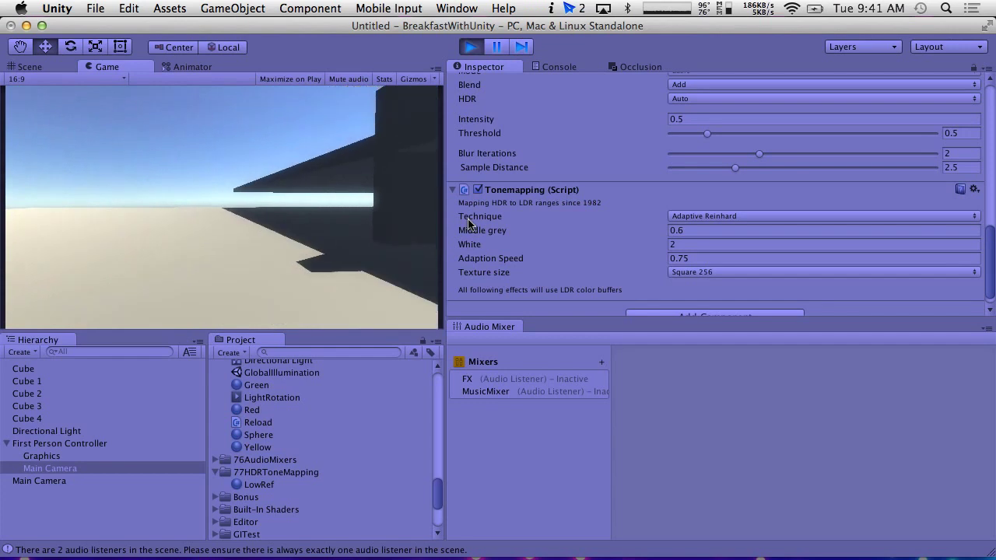
left_click(472, 48)
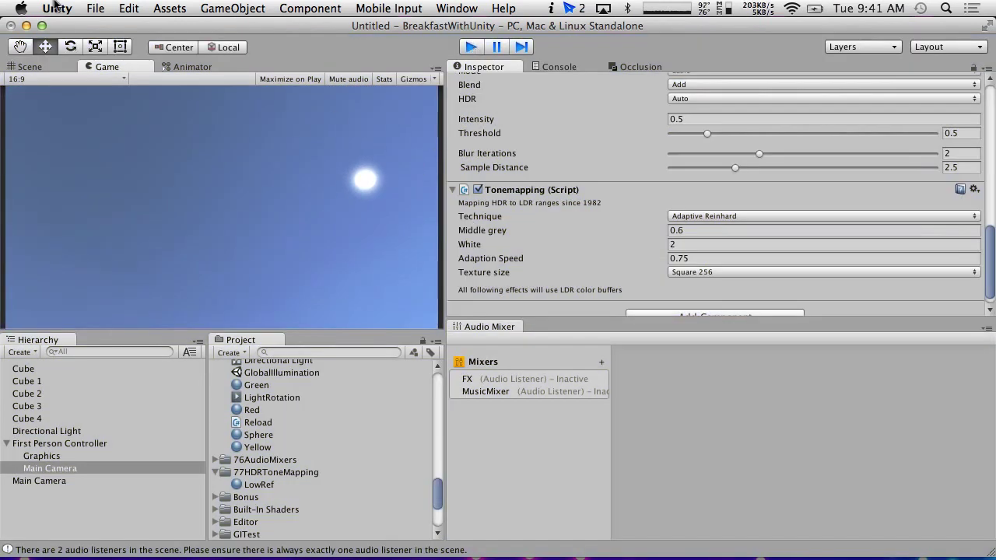
left_click(92, 8)
left_click(120, 67)
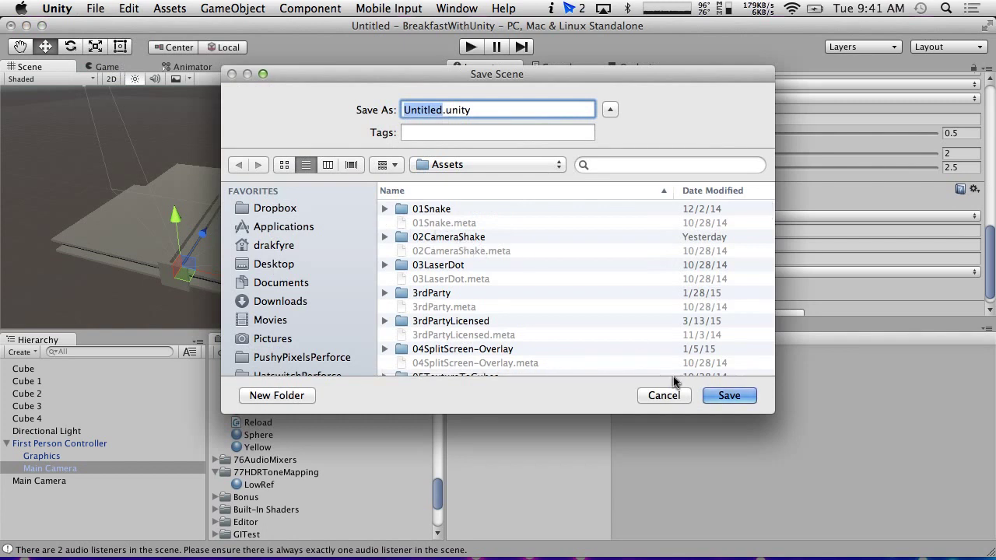
left_click(662, 395)
Locate the Effects package among the importable asset packages without importing it.
left_click(125, 7)
mouse_move(159, 7)
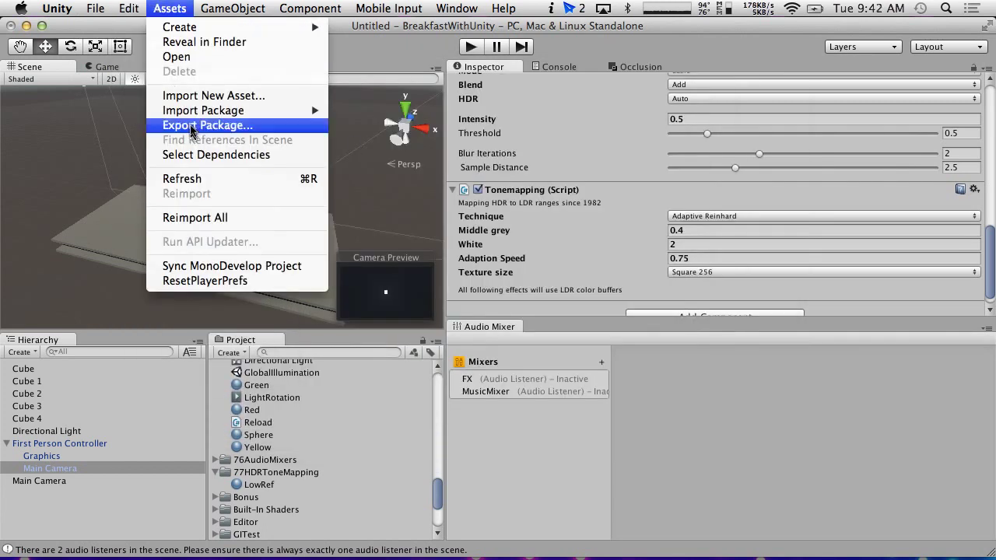
mouse_move(193, 112)
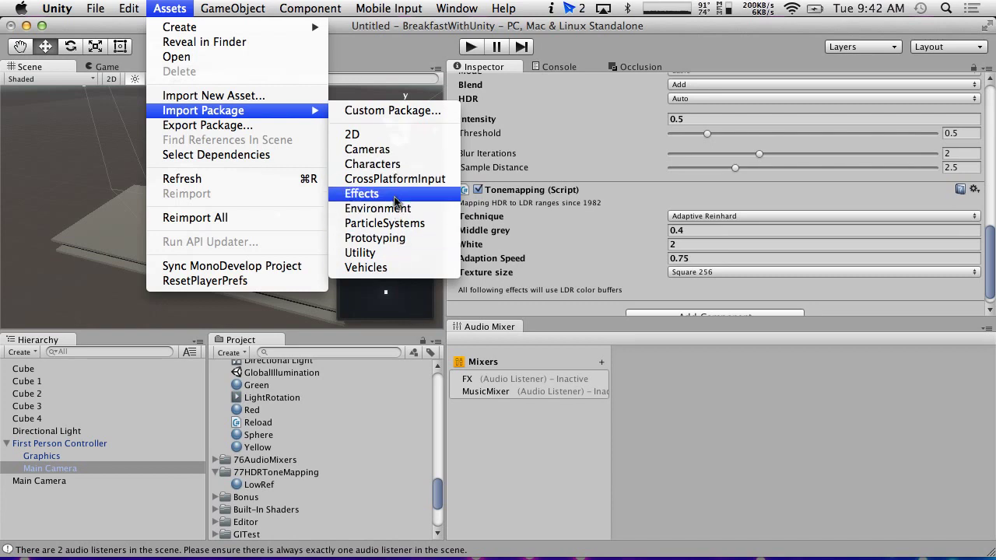
left_click(403, 361)
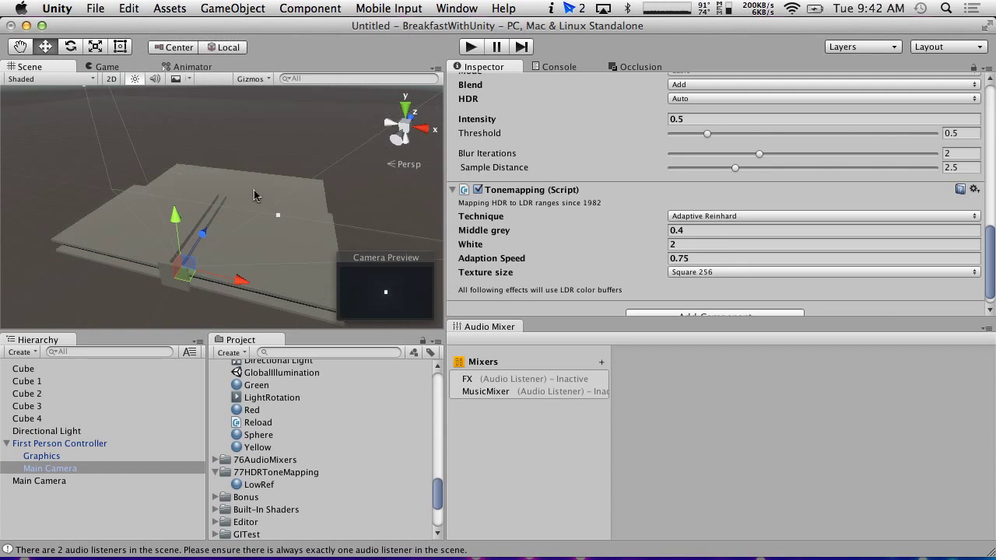
Save the scene as HDR in the 77HDRToneMapping folder.
left_click(97, 8)
left_click(117, 65)
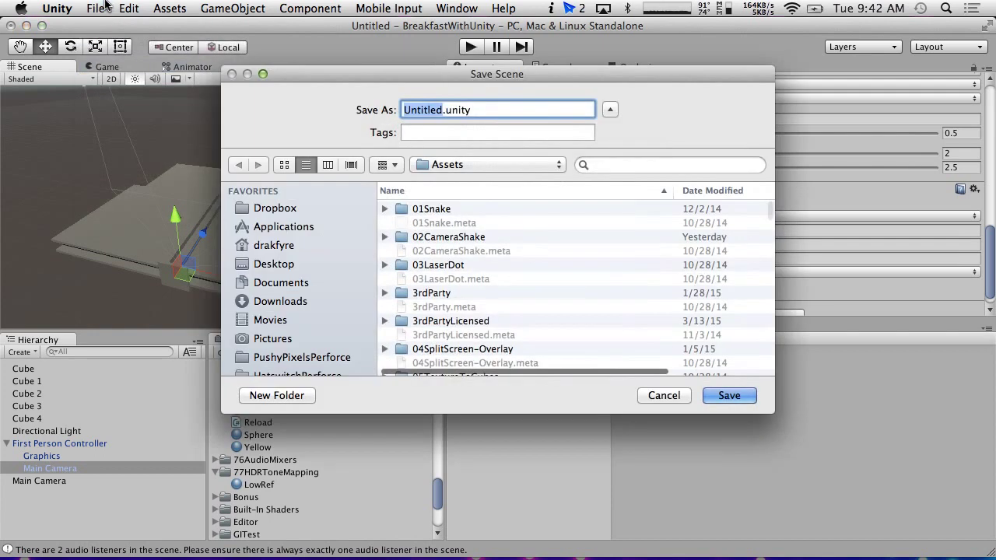
type("HDR")
scroll(596, 329, "down", 15)
scroll(596, 329, "up", 5)
double_click(459, 308)
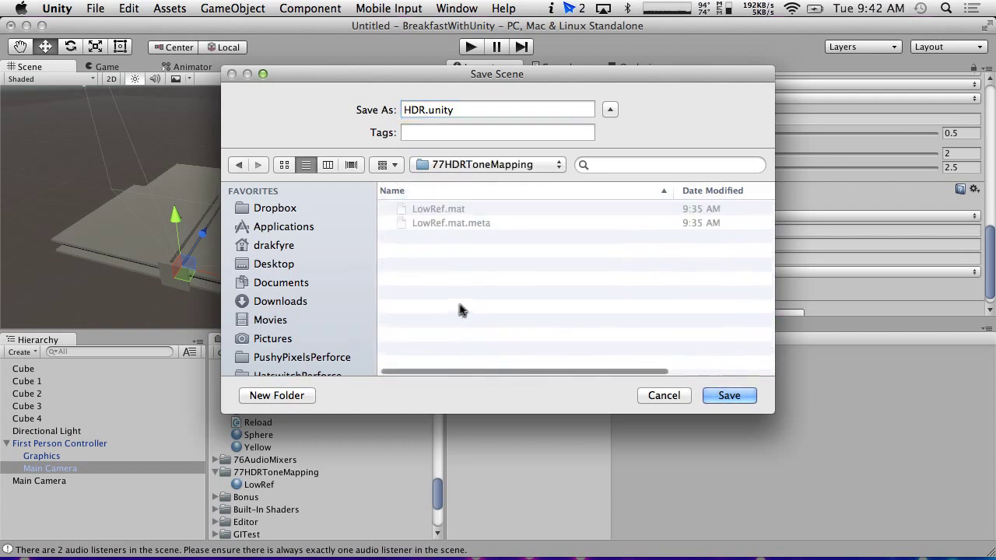
left_click(748, 394)
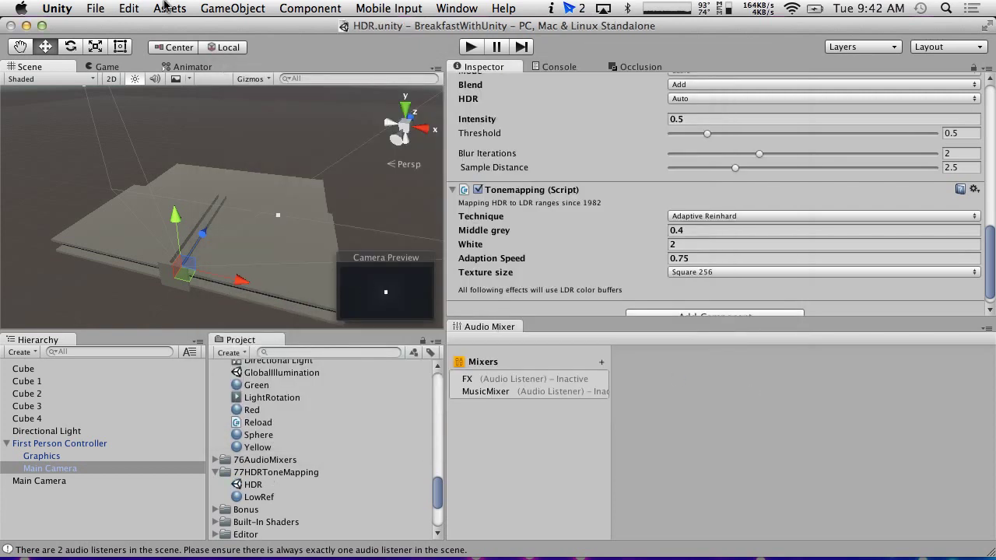
Switch from Unity to the Flash Media Live Encoder window.
key("ctrl+Right")
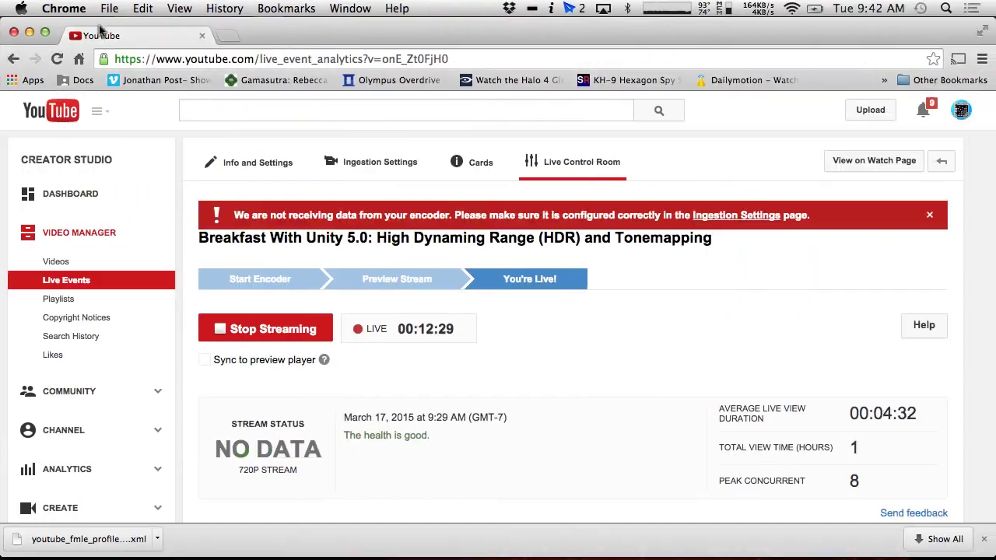
key("ctrl+Right")
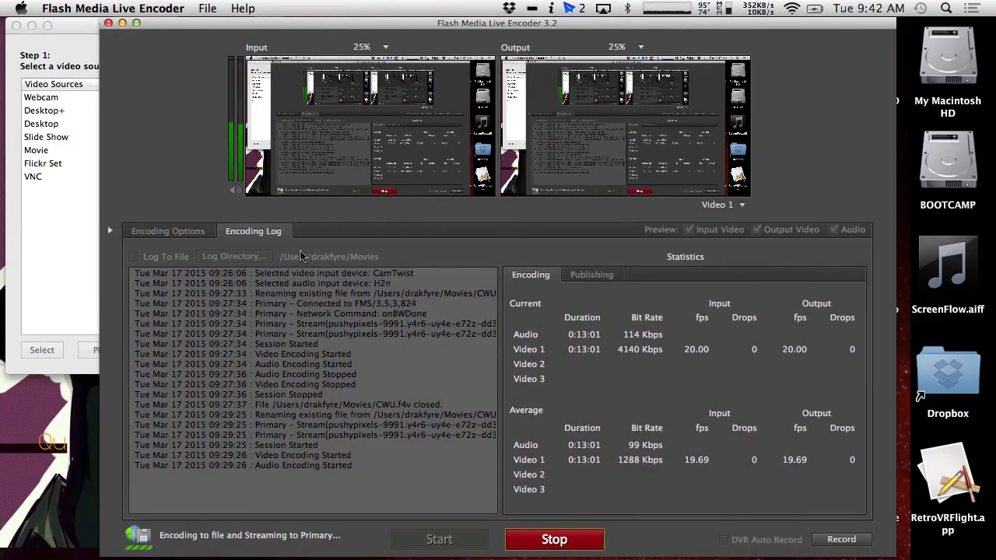